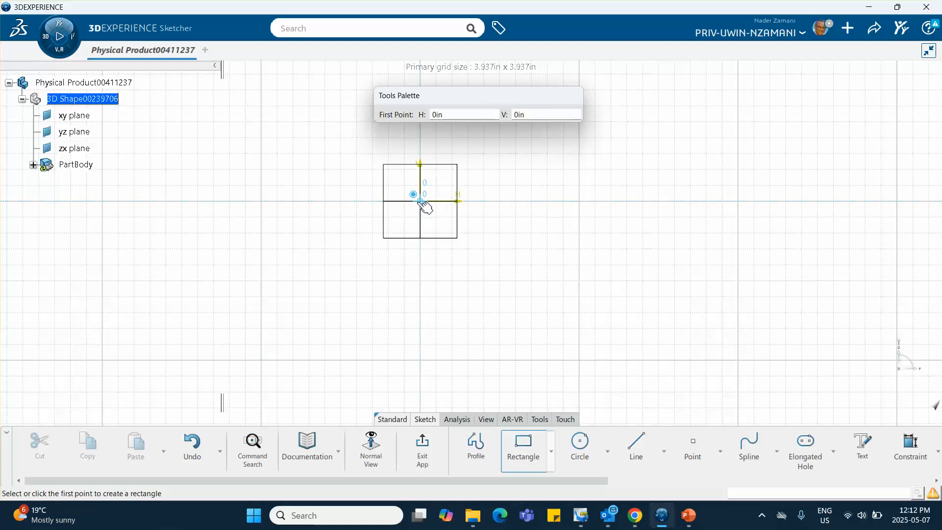
- Draw a rectangle from the sketch origin and set its width to 0.5 in, accepting the scaling of all sketch elements
left_click(423, 203)
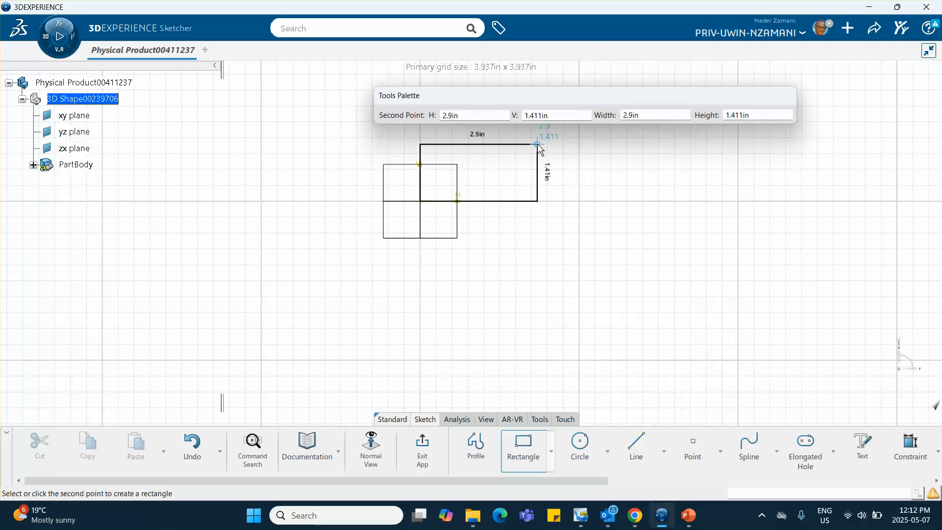
left_click(539, 144)
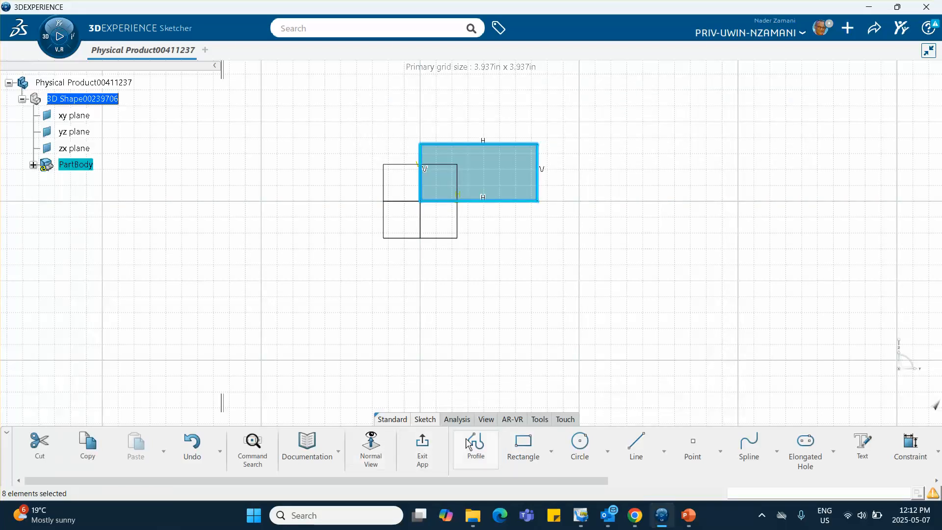
left_click(910, 447)
left_click(519, 152)
left_click(507, 117)
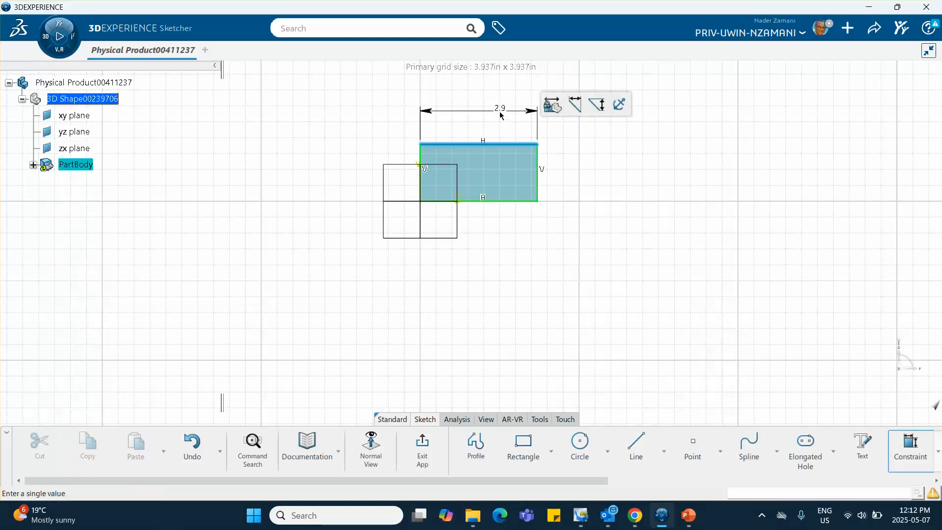
type(".")
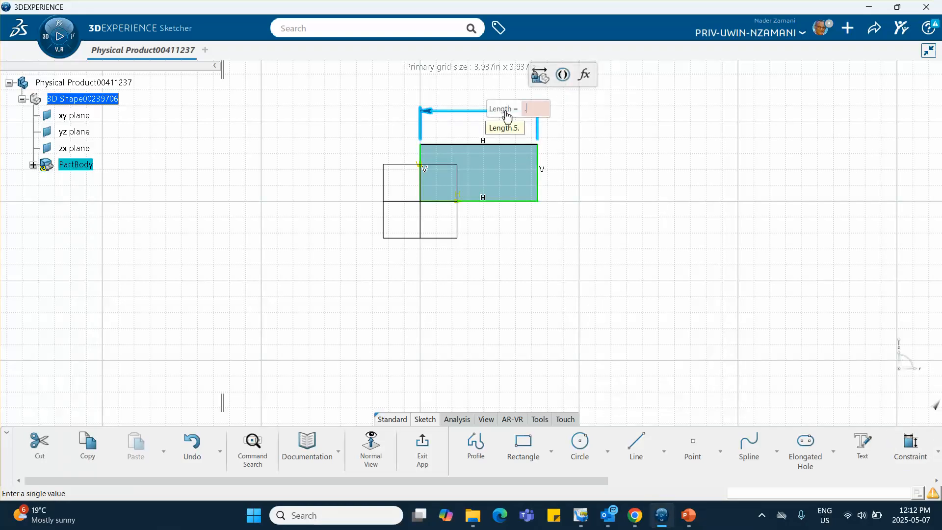
type("5")
key("Return")
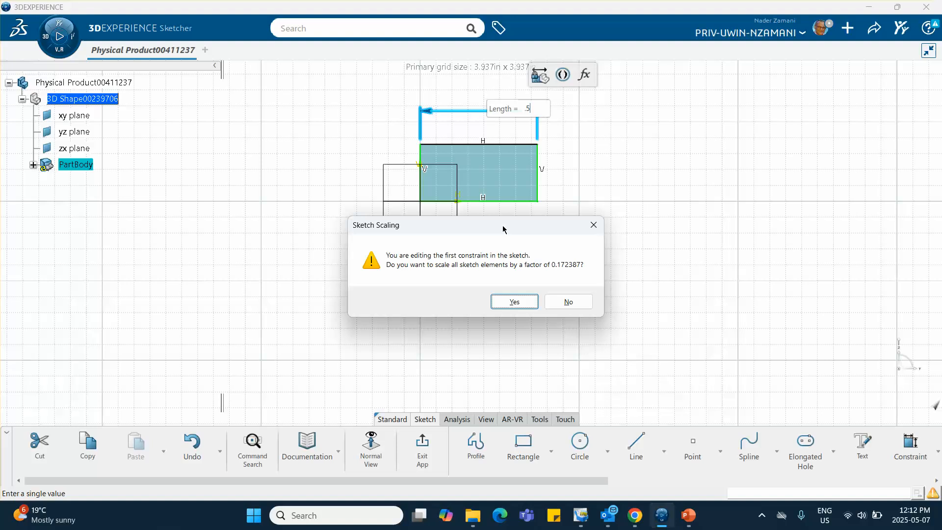
left_click(512, 302)
mouse_move(492, 233)
middle_mouse_down()
mouse_move(485, 139)
mouse_move(536, 323)
mouse_move(573, 348)
mouse_move(572, 393)
mouse_move(513, 309)
mouse_move(528, 298)
middle_mouse_up()
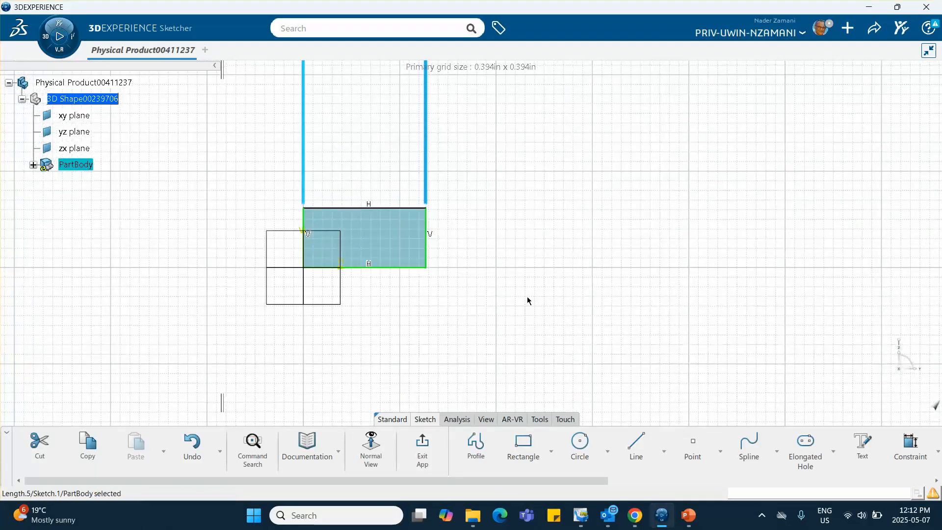
- Dimension the rectangle's vertical side and set its height to 1 in
left_click(910, 444)
left_click(426, 231)
left_click(508, 234)
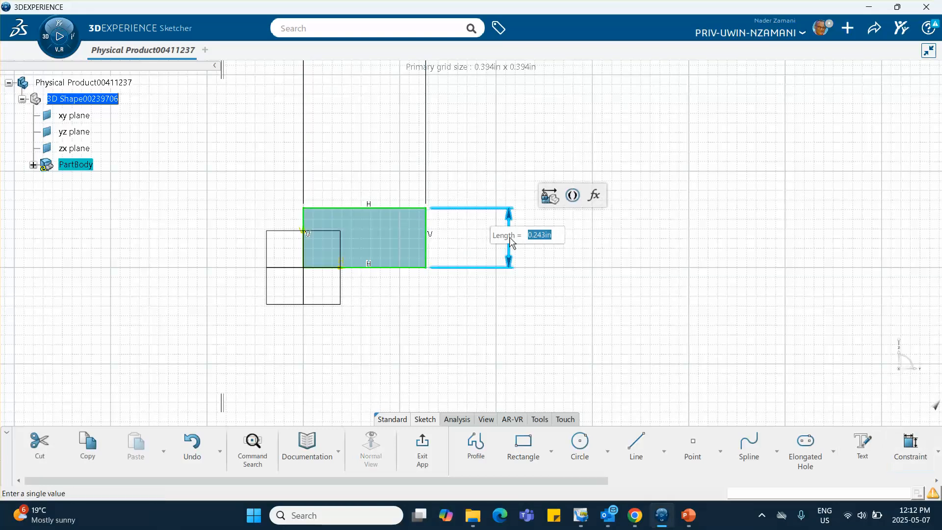
type("6")
key("Return")
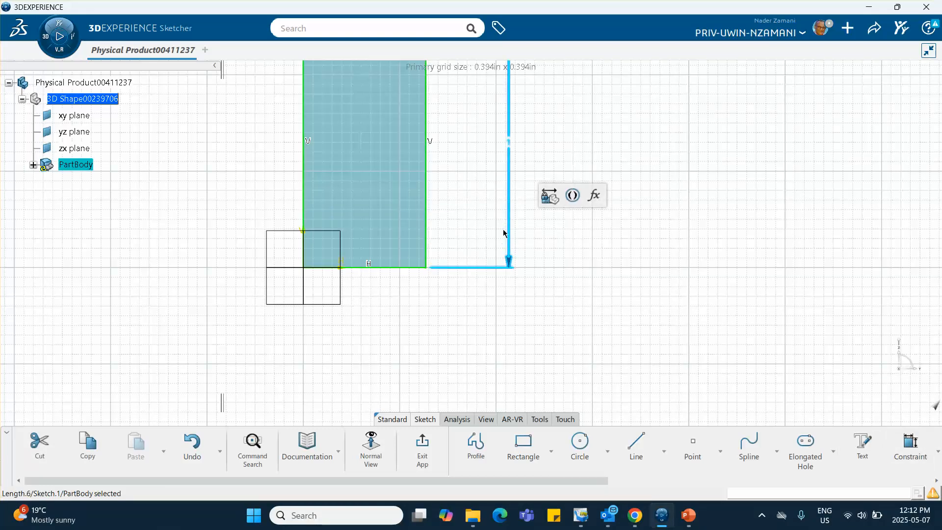
left_click(496, 227)
mouse_move(496, 227)
middle_mouse_down()
mouse_move(501, 267)
mouse_move(518, 288)
middle_mouse_up()
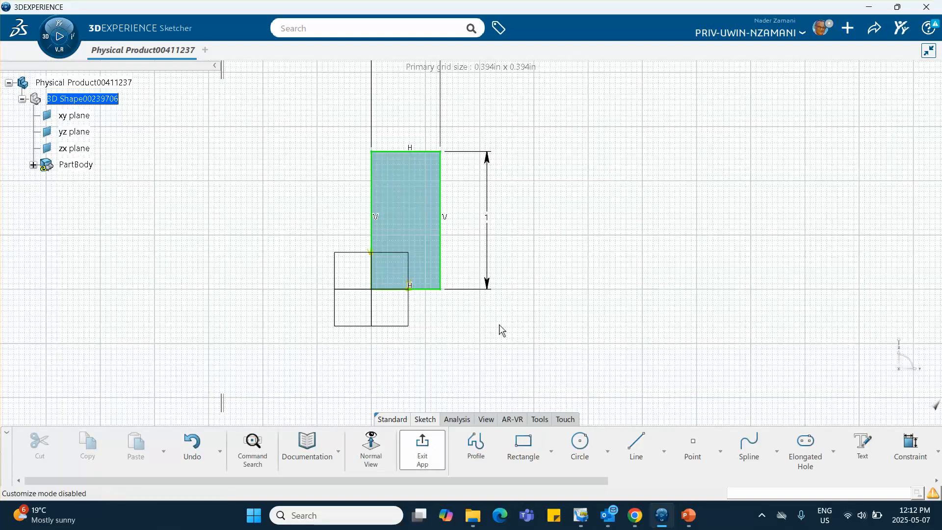
- Finish the sketch and extrude the rectangle as a pad, setting its length to form a long beam
left_click(578, 284)
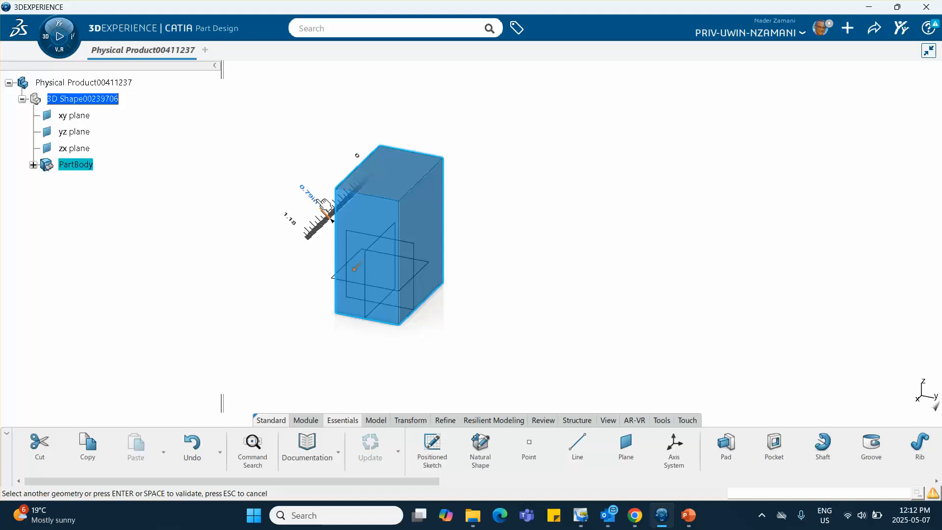
double_click(324, 205)
type("15")
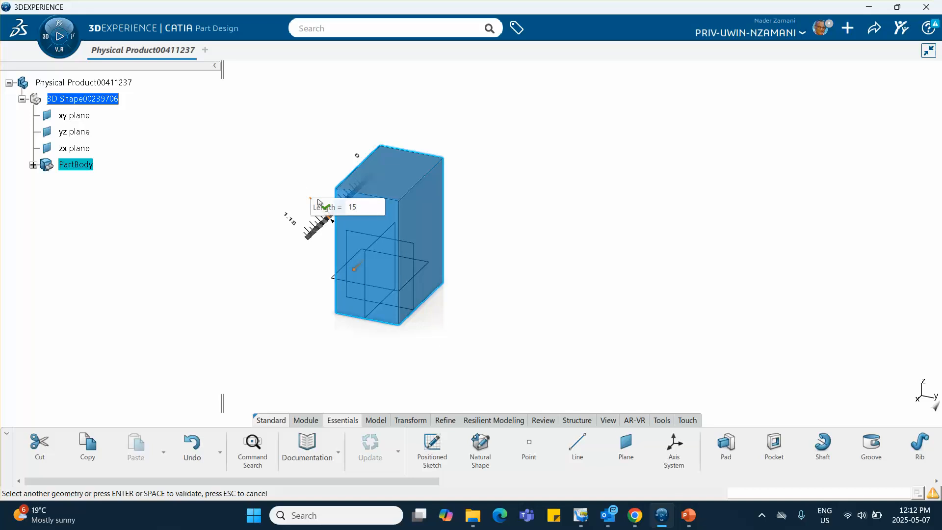
key("Return")
left_click(281, 189)
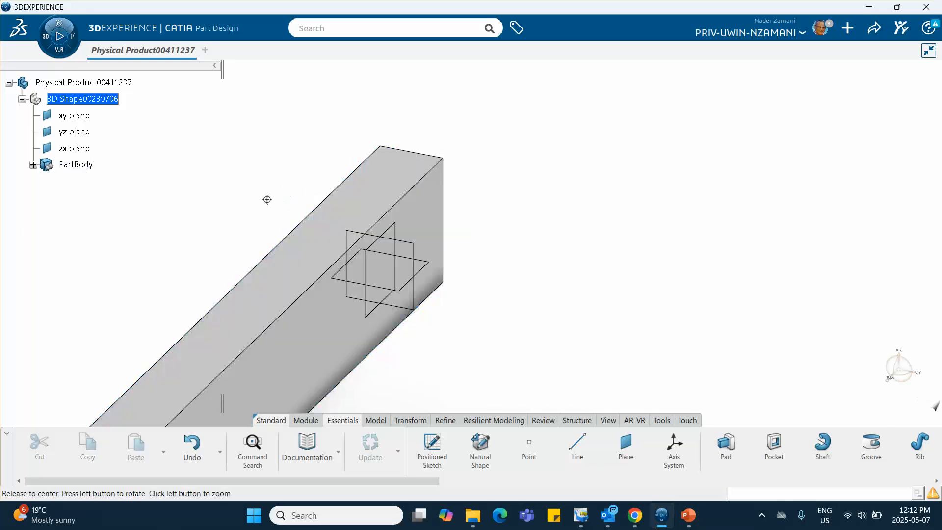
middle_click_drag(267, 200, 359, 211)
left_click(415, 171)
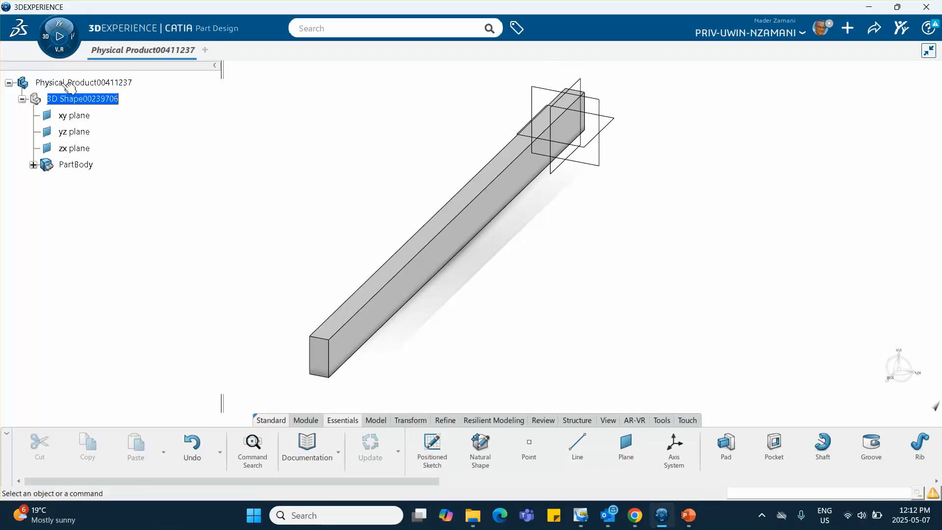
left_click(45, 39)
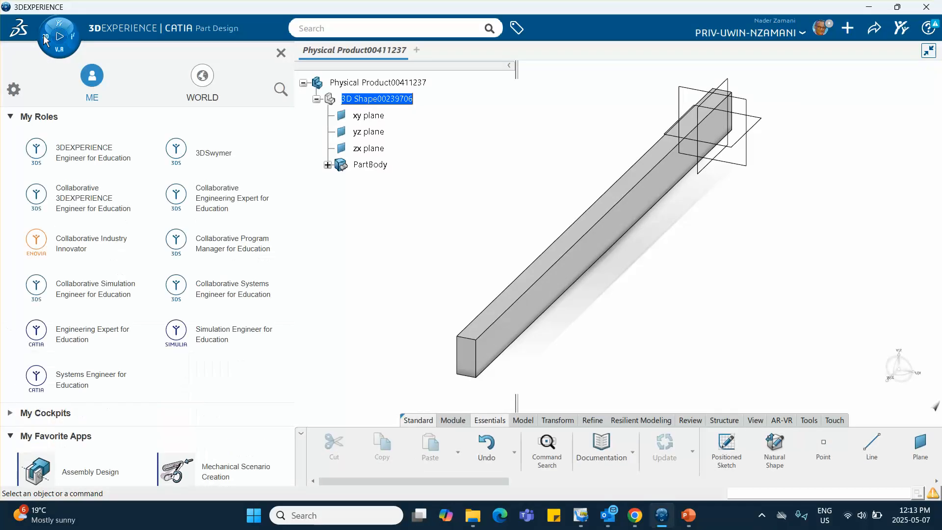
left_click(281, 55)
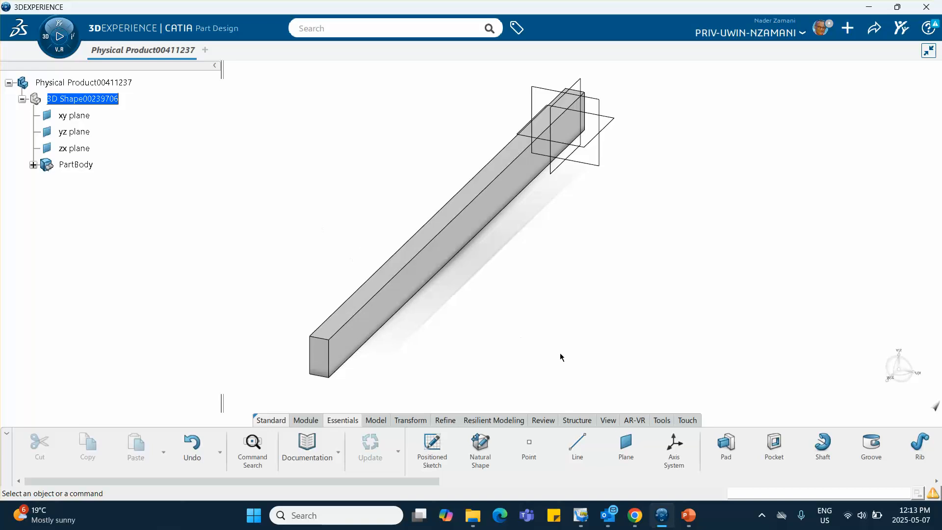
- Create one core material titled "Surface Traction Tutorial" with the Simulation Domain
left_click(662, 421)
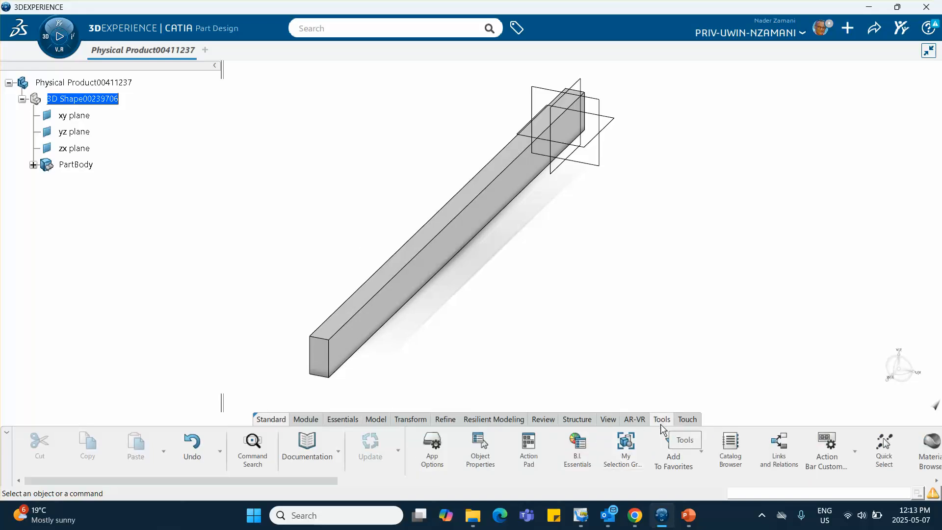
scroll(613, 457, "down", 3)
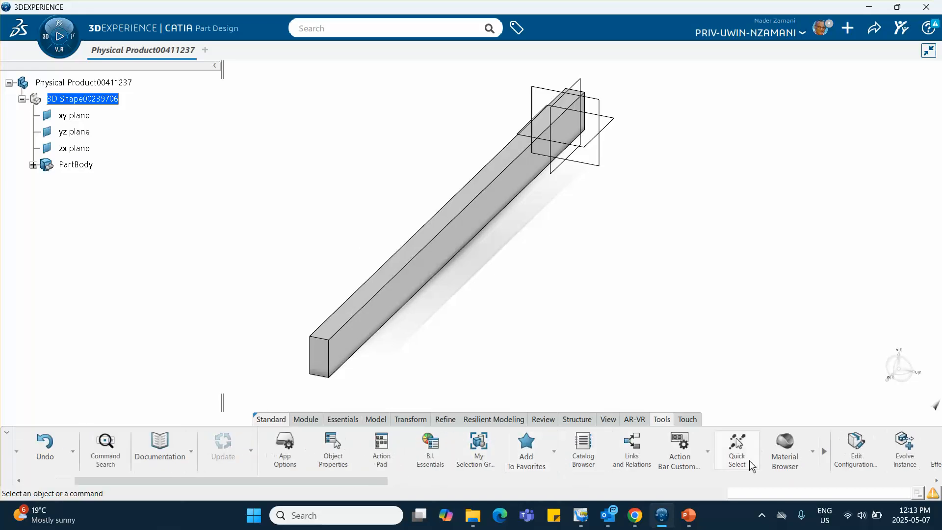
left_click(812, 451)
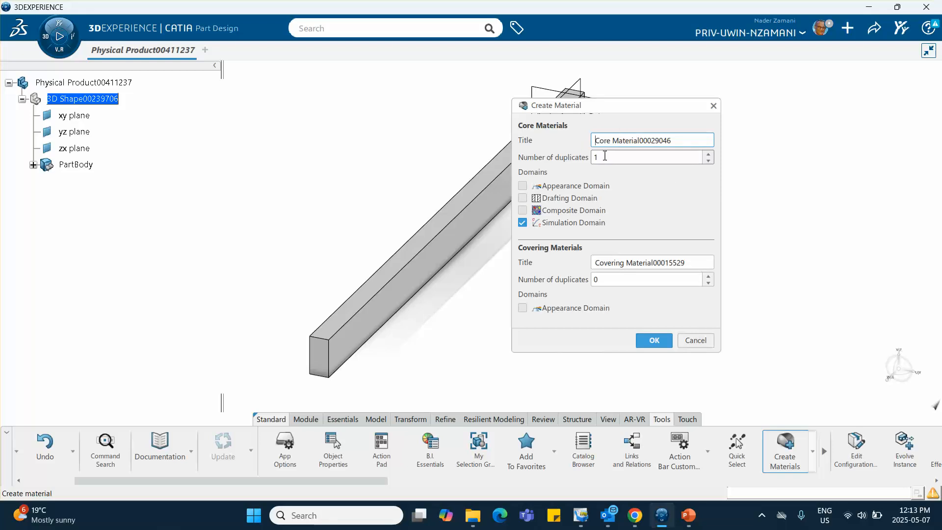
left_click_drag(673, 140, 568, 140)
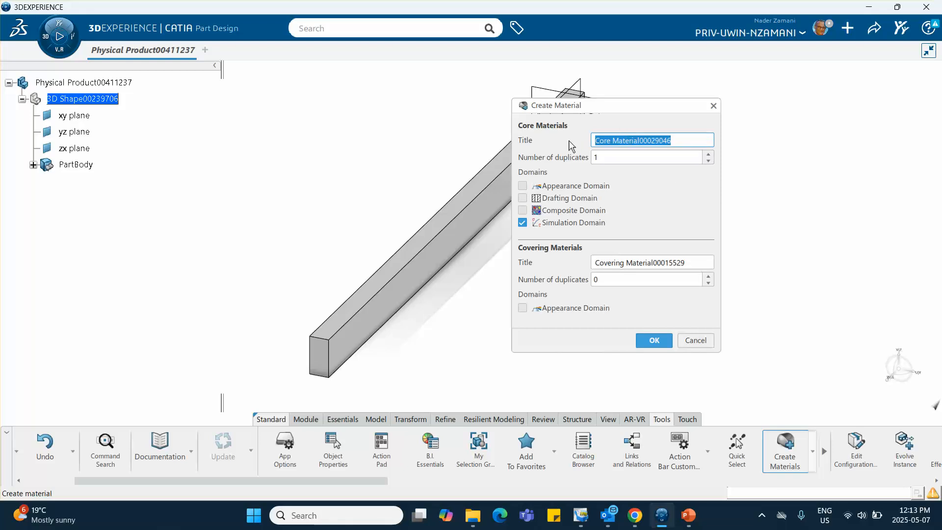
type("S")
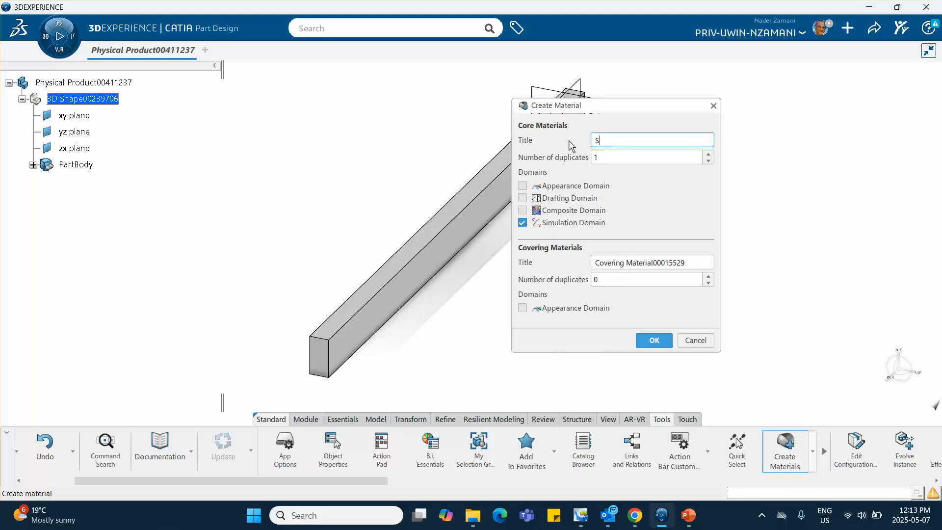
type("urface Traction Tutorial")
left_click(656, 343)
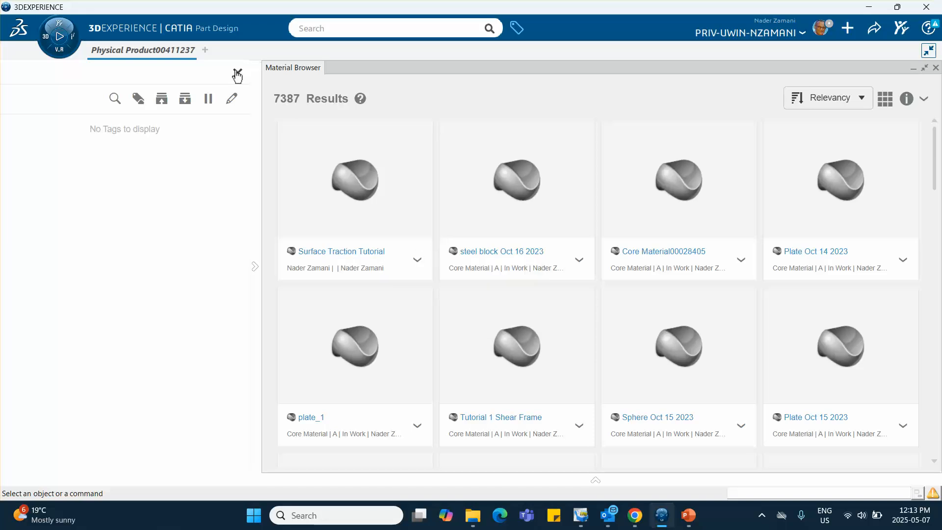
- Apply the Surface Traction Tutorial material to the physical product and validate the assignment
left_click(418, 261)
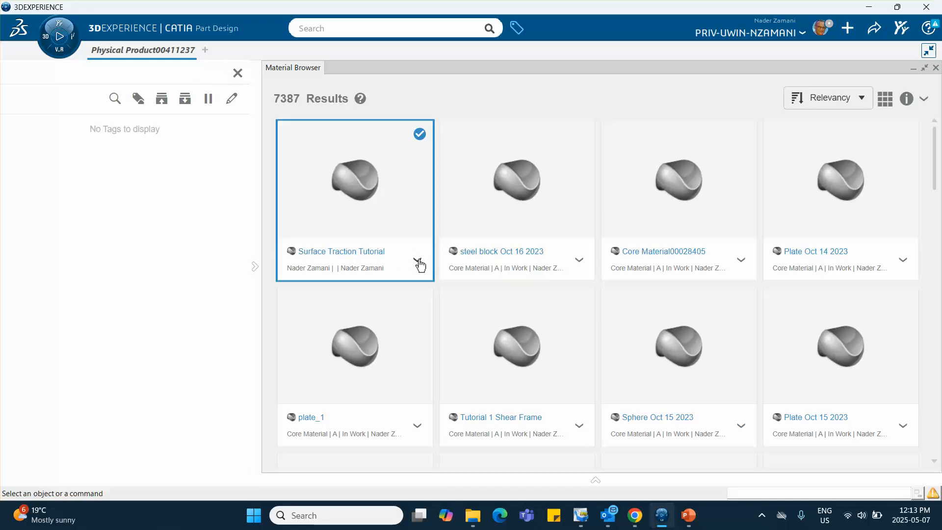
left_click(418, 261)
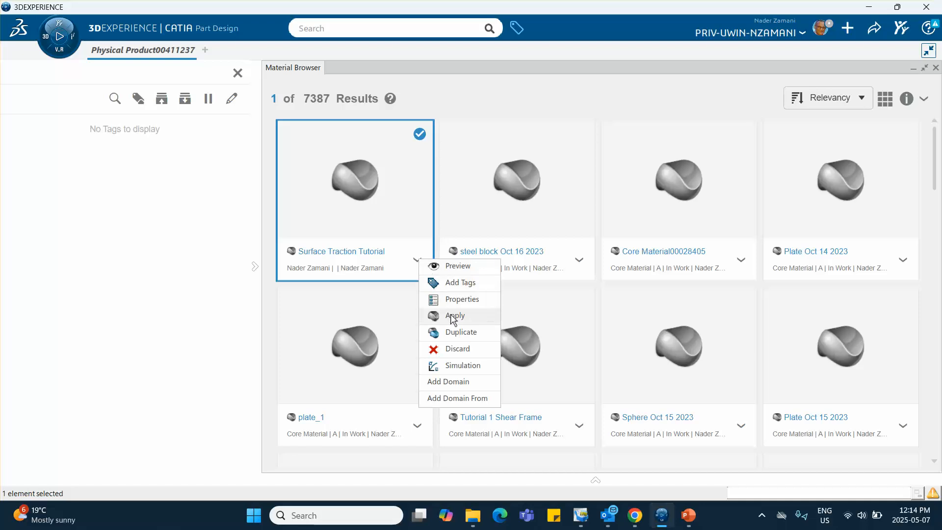
left_click(452, 318)
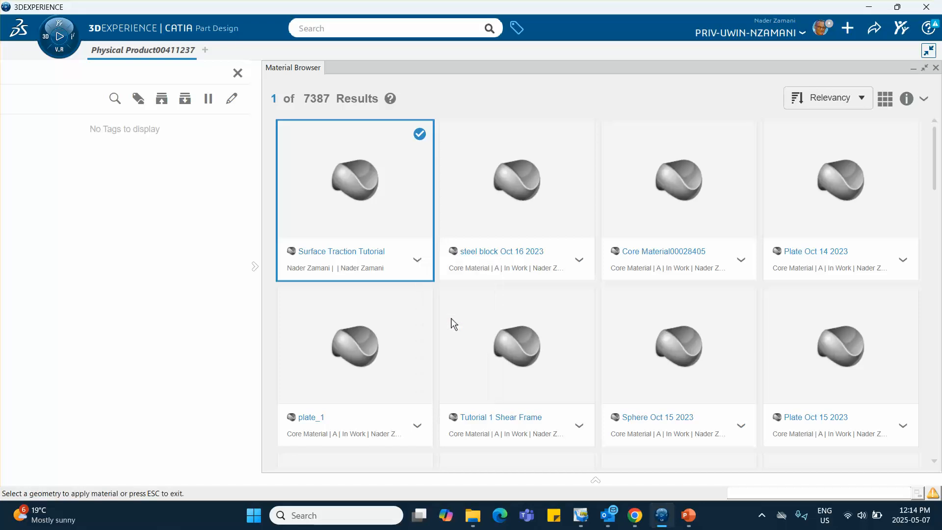
left_click(936, 68)
left_click(86, 83)
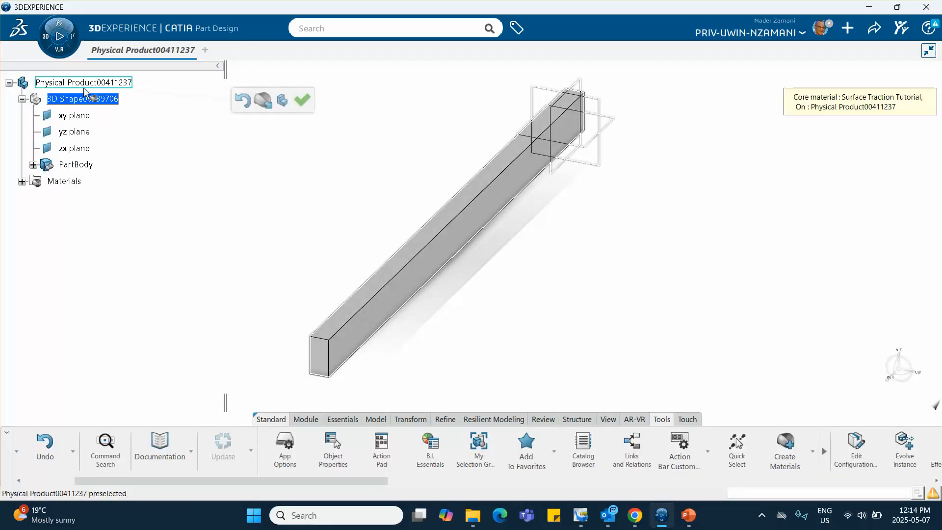
left_click(302, 101)
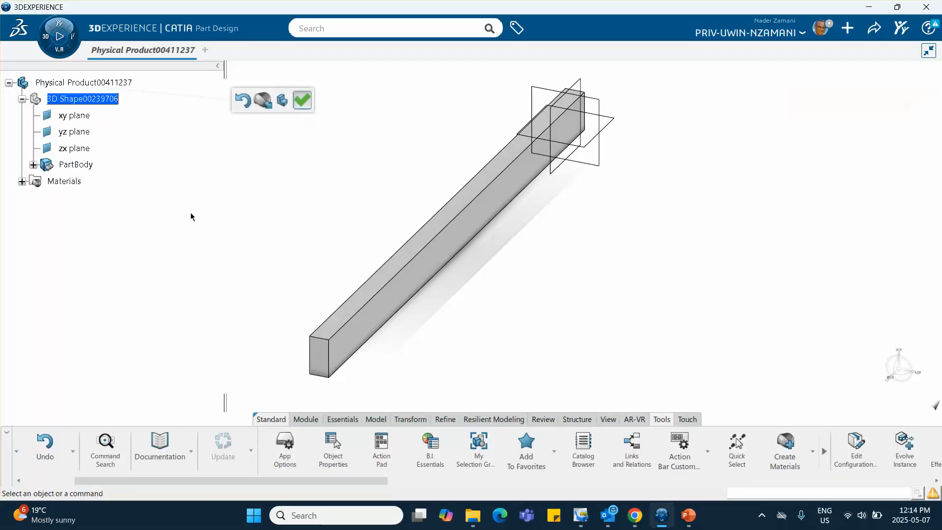
- Open the definition of the simulation domain belonging to the Surface Traction Tutorial material
left_click(22, 182)
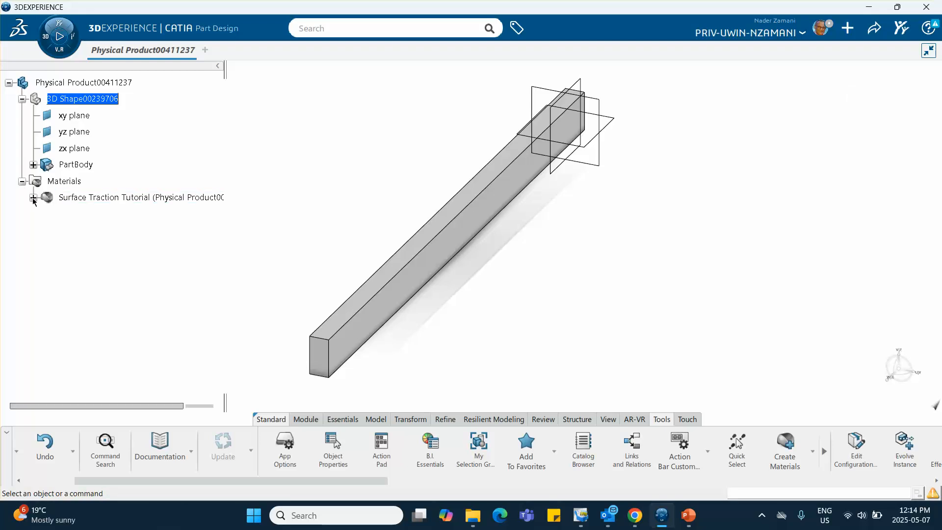
left_click(34, 198)
left_click(109, 214)
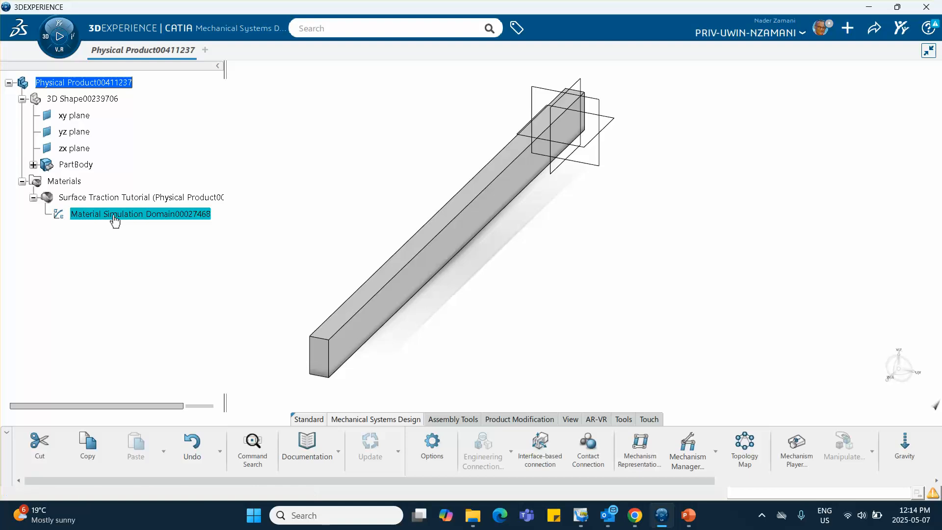
double_click(113, 214)
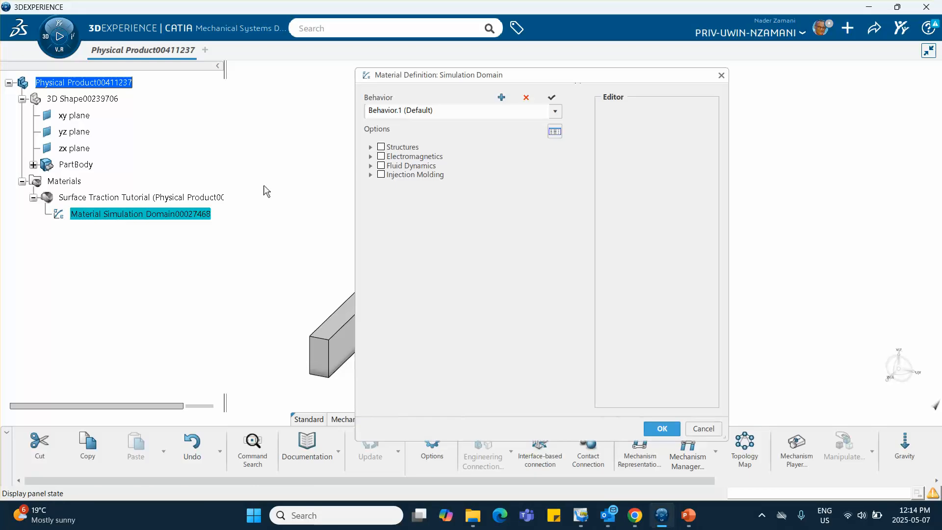
- Enable the Elastic option under Structures, Abaqus Multiphysics, Mechanical, Elasticity for the material's default behavior
double_click(380, 151)
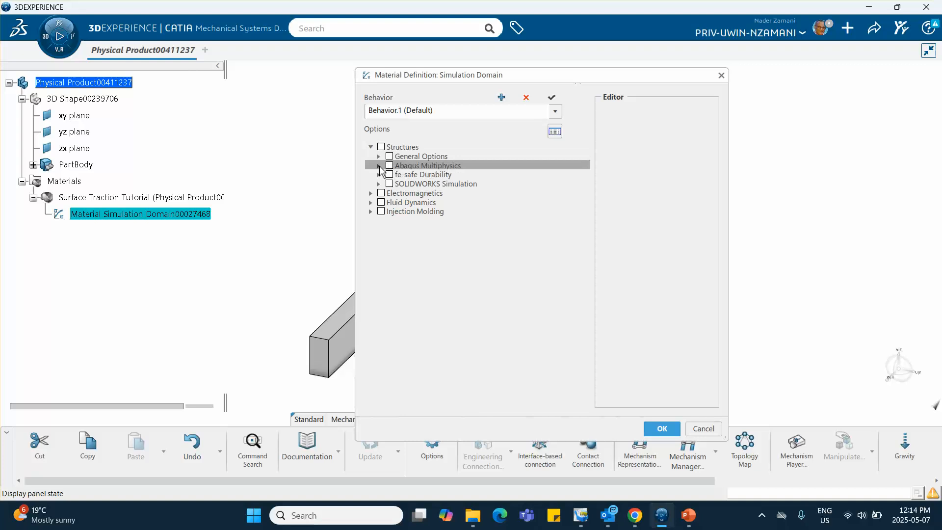
left_click(379, 165)
left_click(381, 167)
left_click(381, 167)
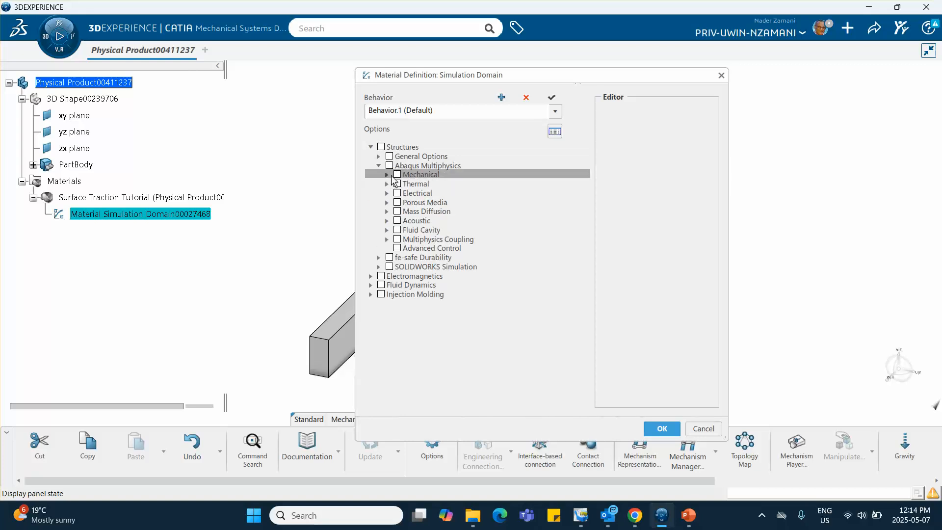
left_click(387, 174)
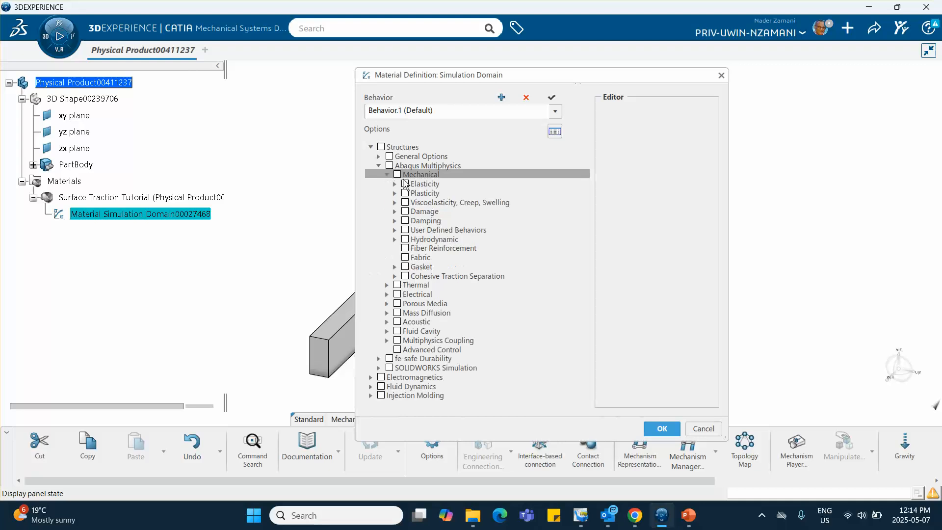
left_click(396, 184)
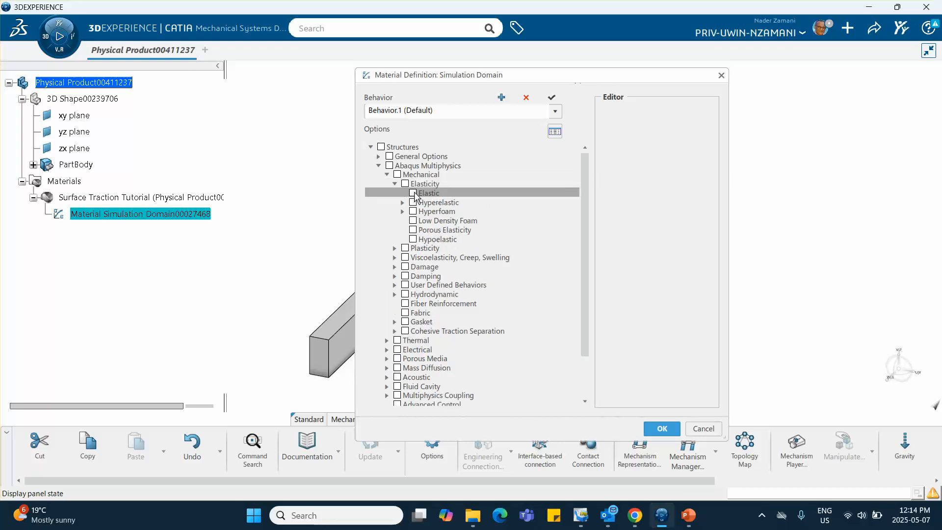
left_click(413, 192)
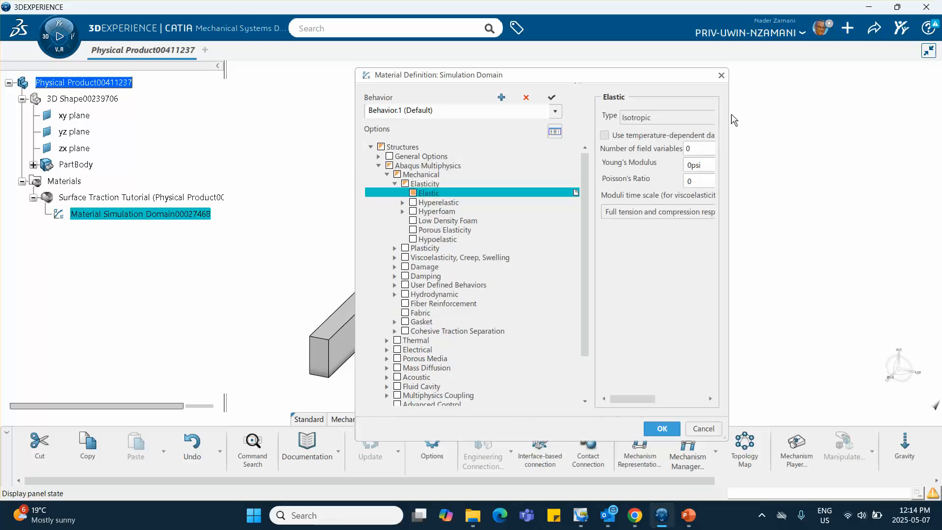
- Define the isotropic elastic behavior with a Young's modulus of 2.901e+007 psi and a Poisson's ratio of 0.3, and accept the material definition
left_click_drag(724, 112, 860, 113)
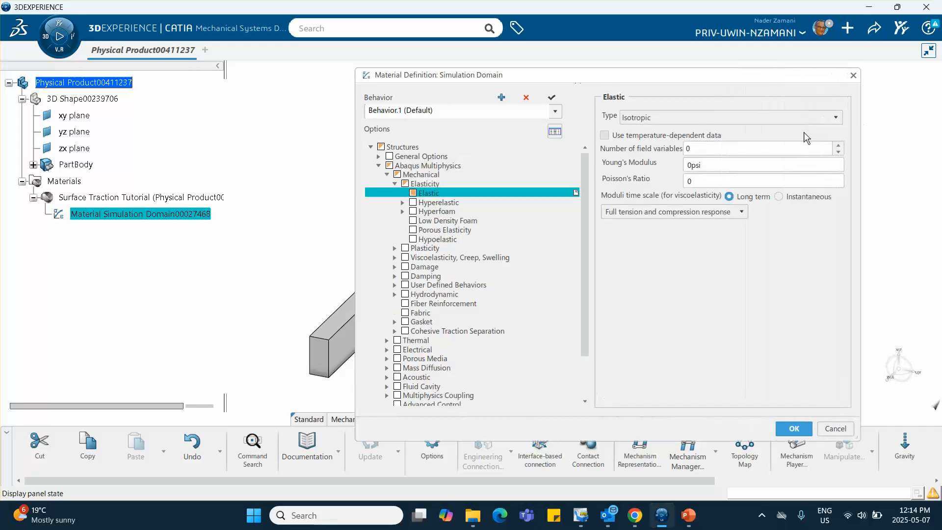
double_click(712, 164)
left_click(692, 164)
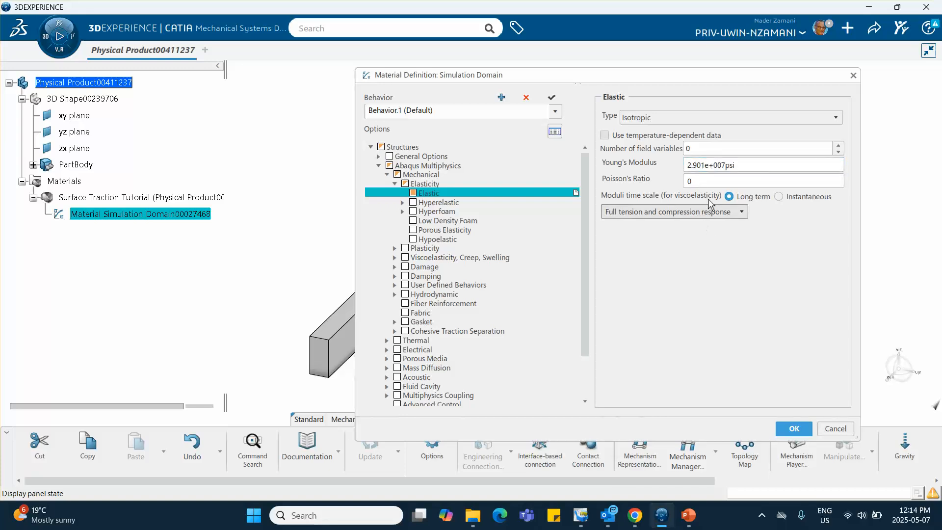
left_click(697, 181)
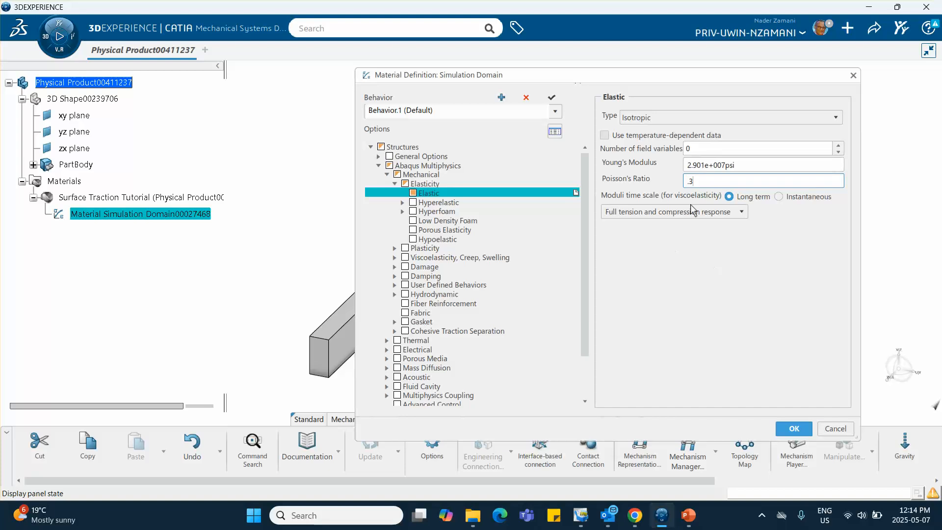
left_click(793, 428)
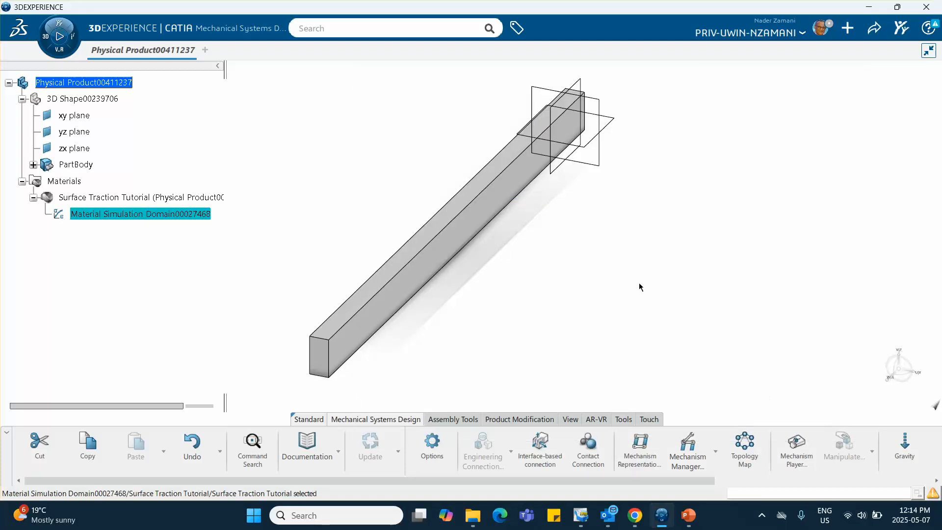
left_click(638, 282)
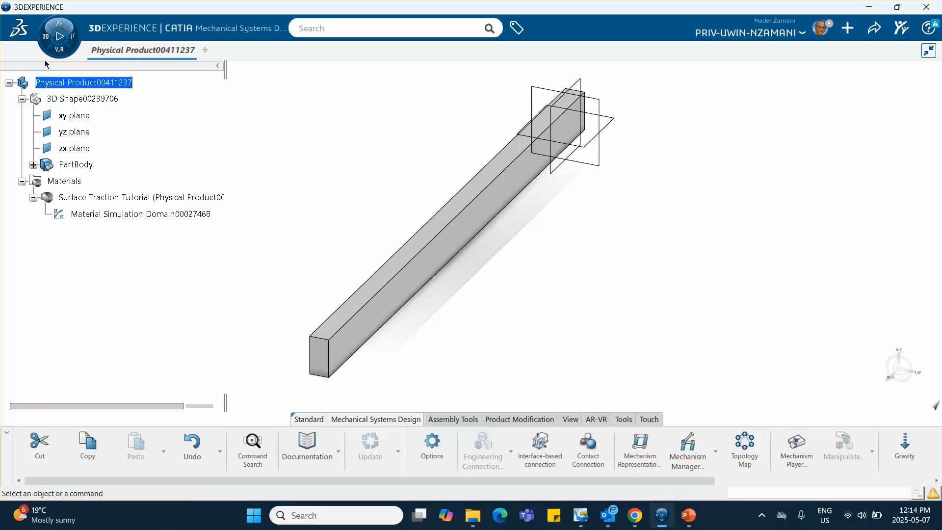
- Switch to Structural Model Creation and add an Empty FEM finite element model to the physical product
left_click(43, 36)
scroll(122, 177, "down", 5)
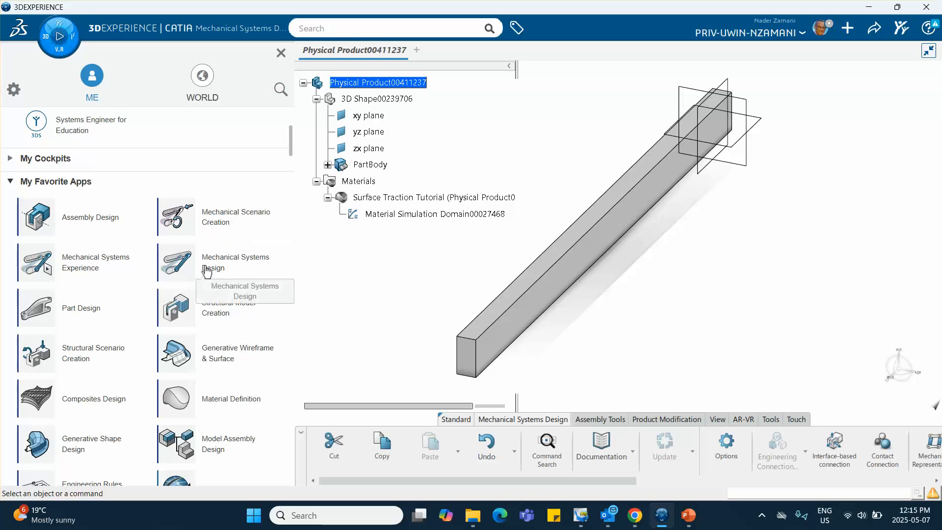
left_click(245, 310)
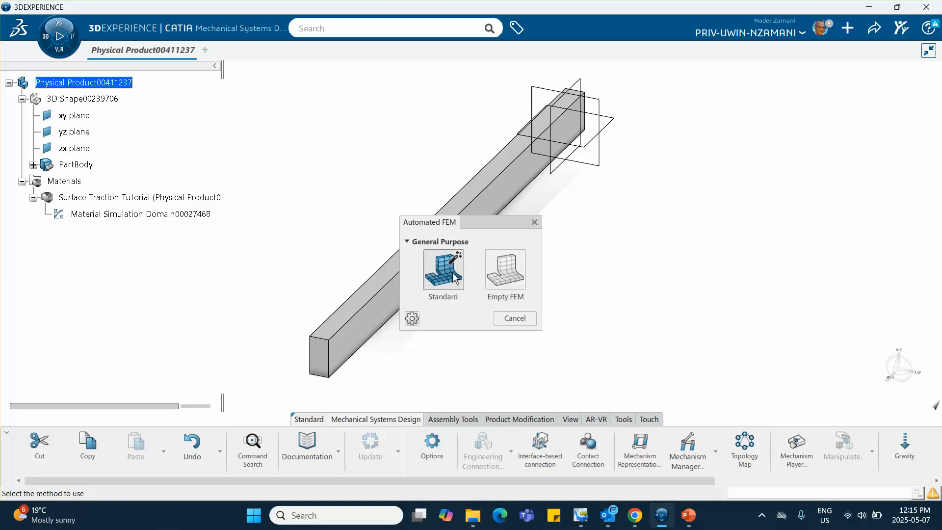
left_click(504, 276)
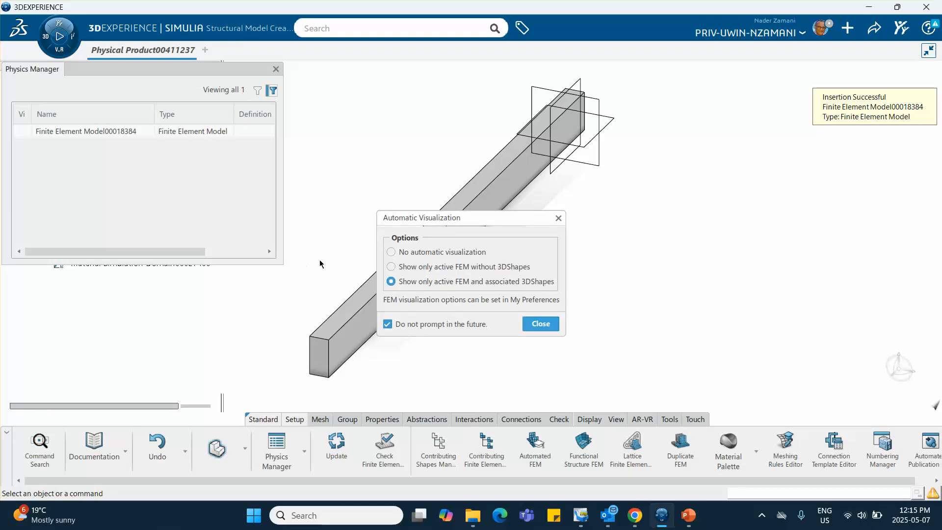
left_click(540, 324)
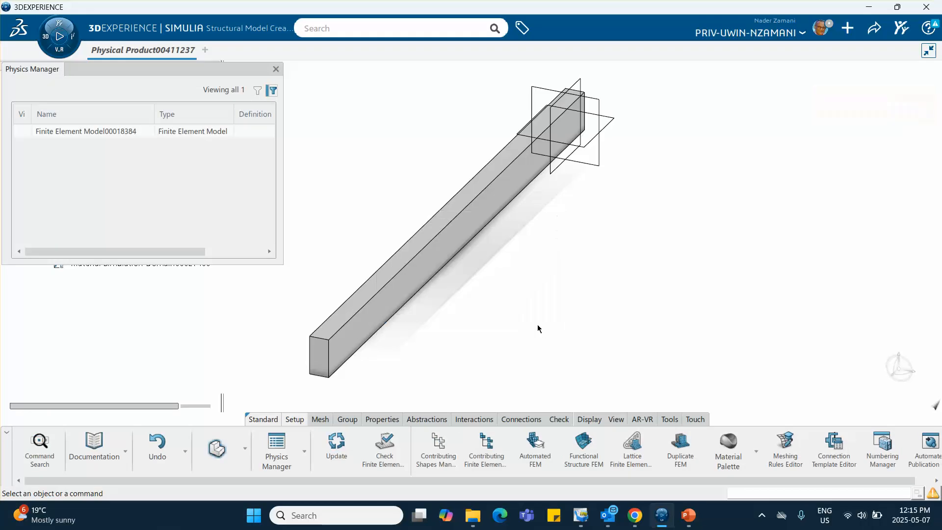
left_click(275, 70)
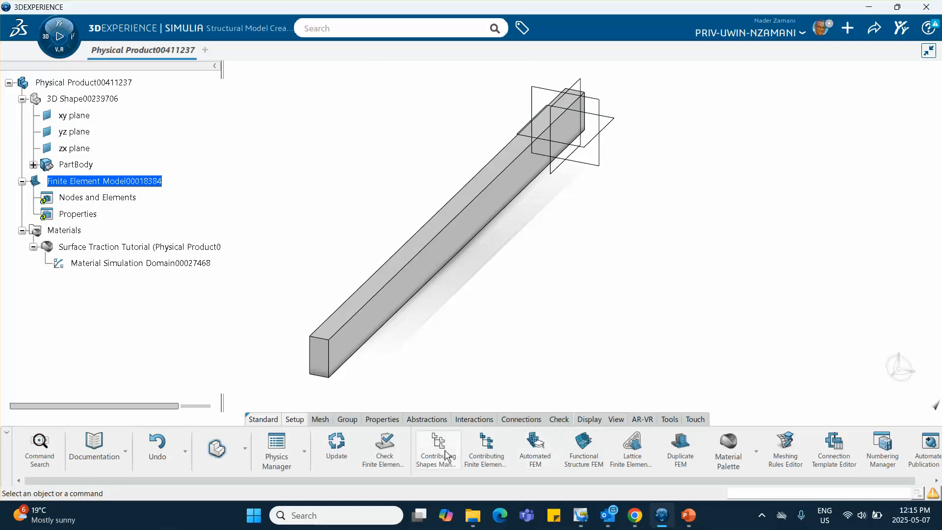
- Create a tetrahedron mesh on the beam's PartBody with a mesh size of 0.394 in
left_click(326, 421)
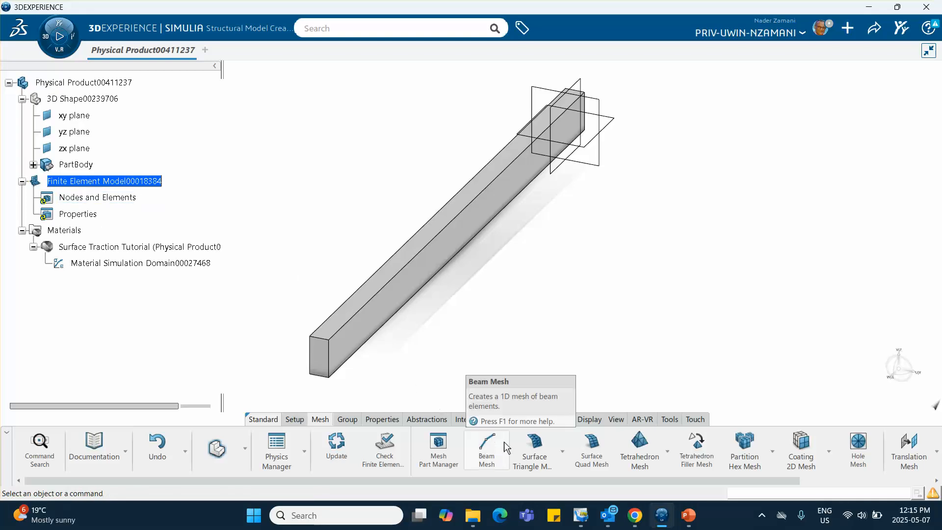
left_click(641, 452)
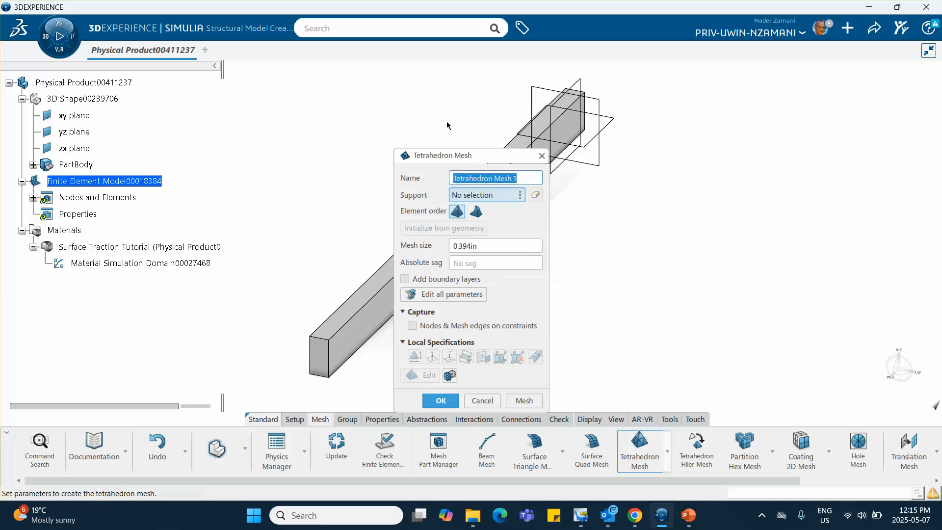
left_click_drag(453, 156, 653, 158)
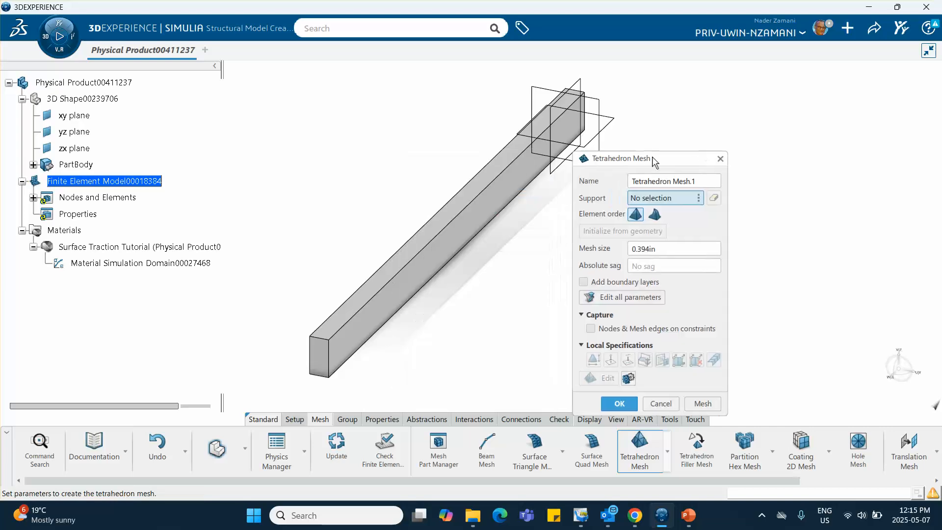
left_click(471, 210)
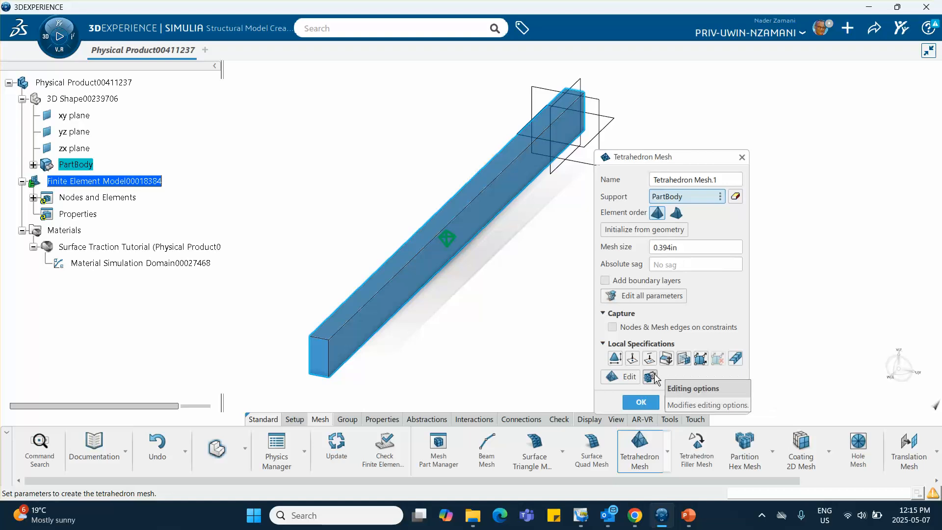
left_click(640, 403)
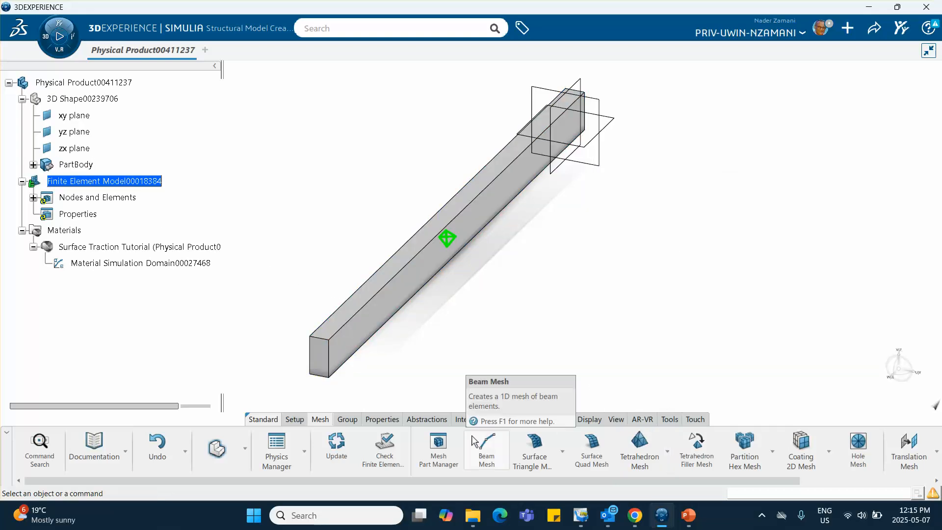
- Assign a solid section using the Surface Traction Tutorial material to the beam's PartBody
left_click(393, 420)
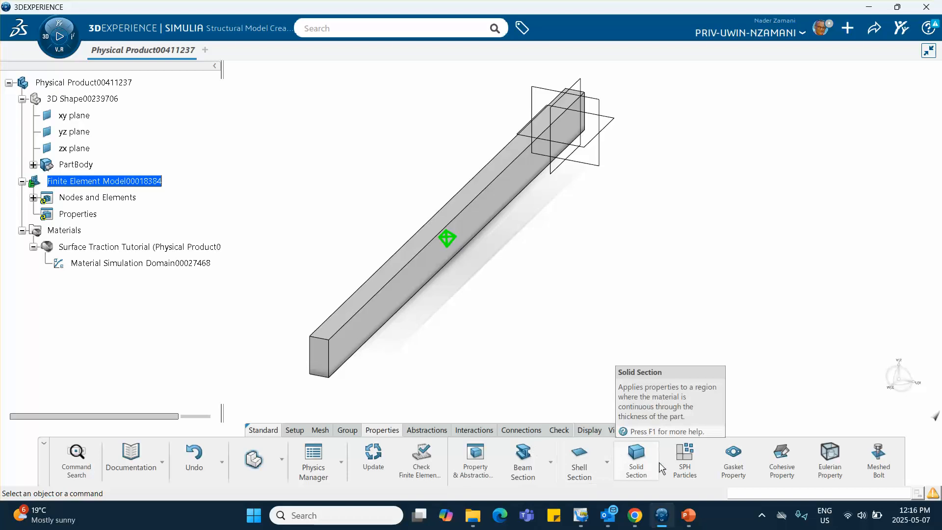
left_click(636, 461)
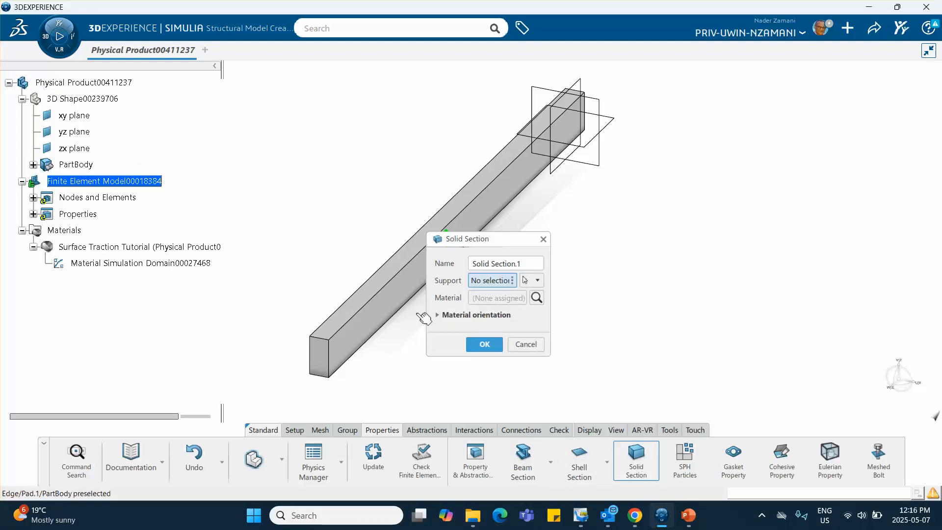
left_click(480, 196)
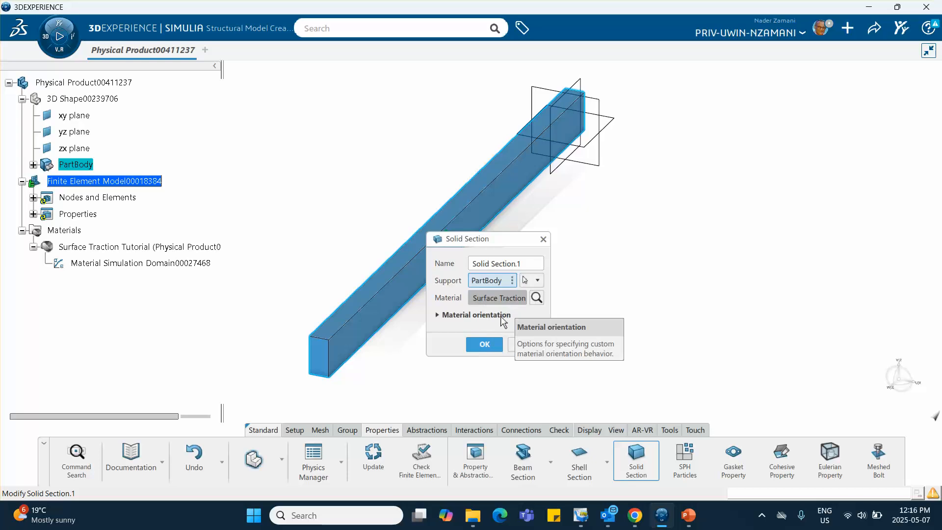
left_click(484, 344)
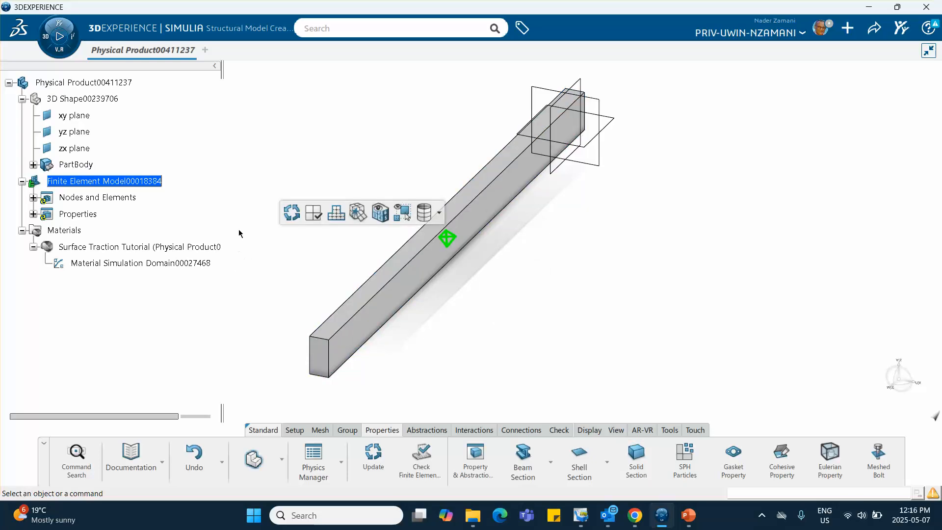
- Switch to Structural Scenario Creation and initialize a Structural simulation that uses the beam's existing finite element model
left_click(45, 40)
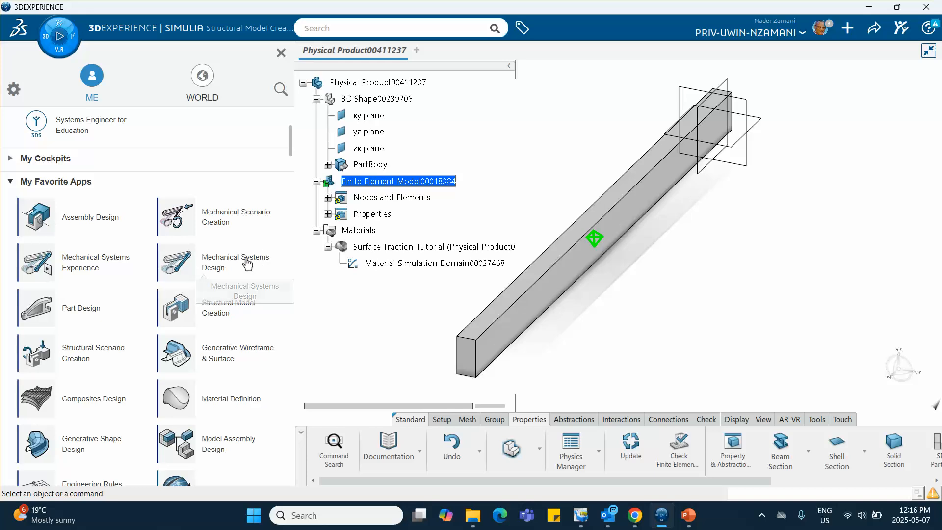
left_click(93, 357)
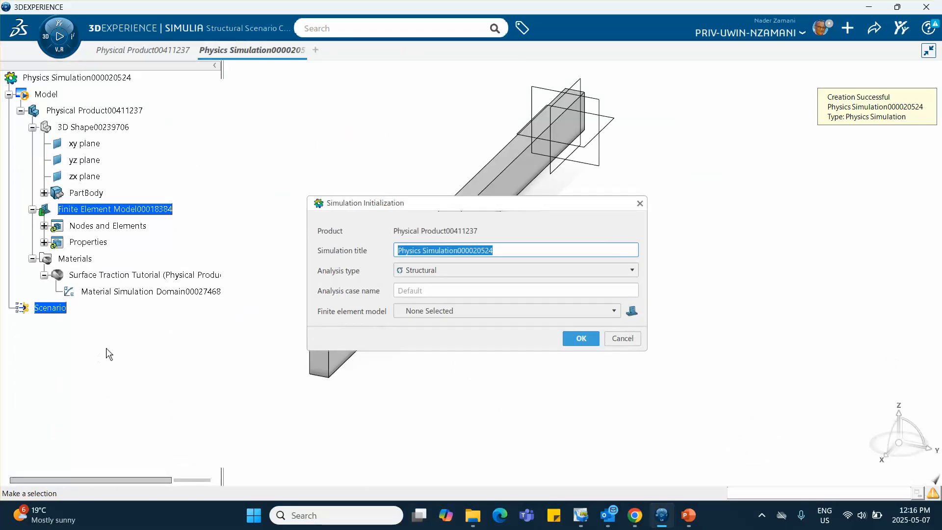
left_click(443, 310)
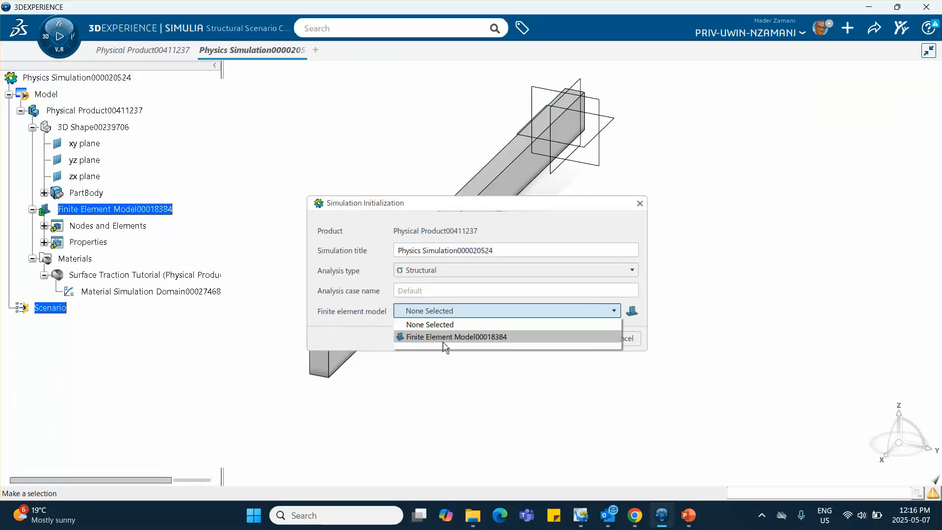
left_click(443, 339)
left_click(581, 338)
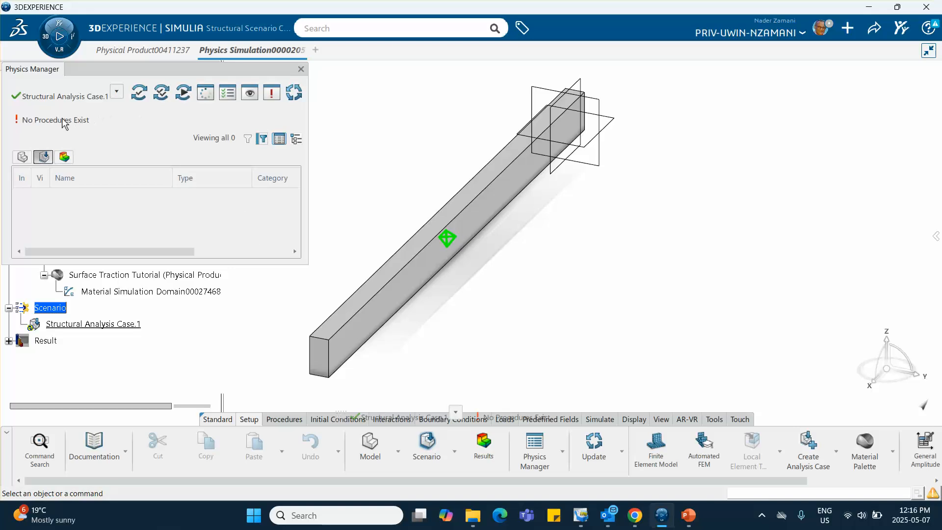
left_click(301, 70)
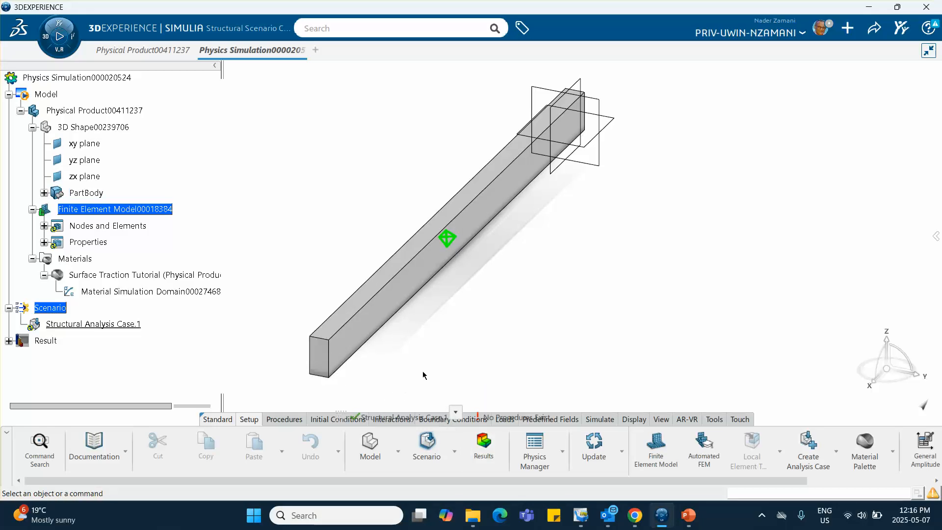
- Create a static step with a 1 s step time and geometric nonlinearity excluded
left_click(285, 420)
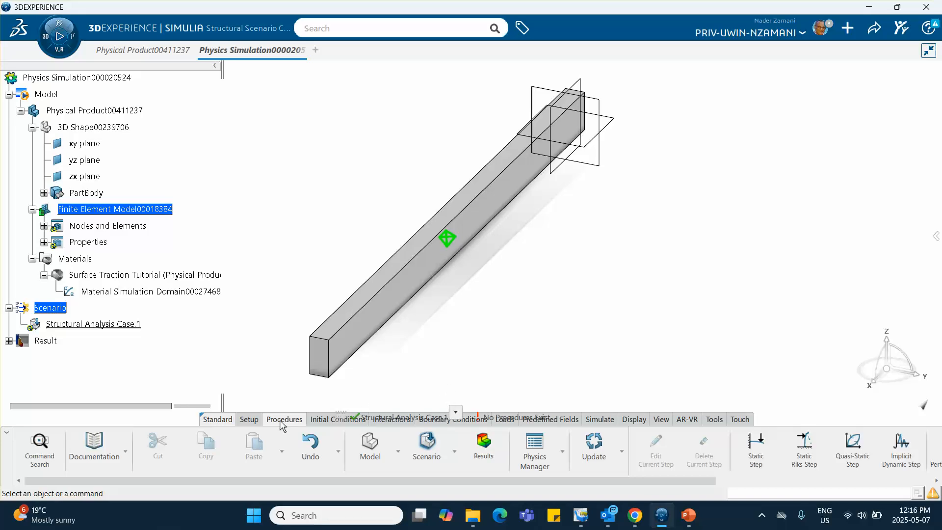
scroll(323, 452, "down", 1)
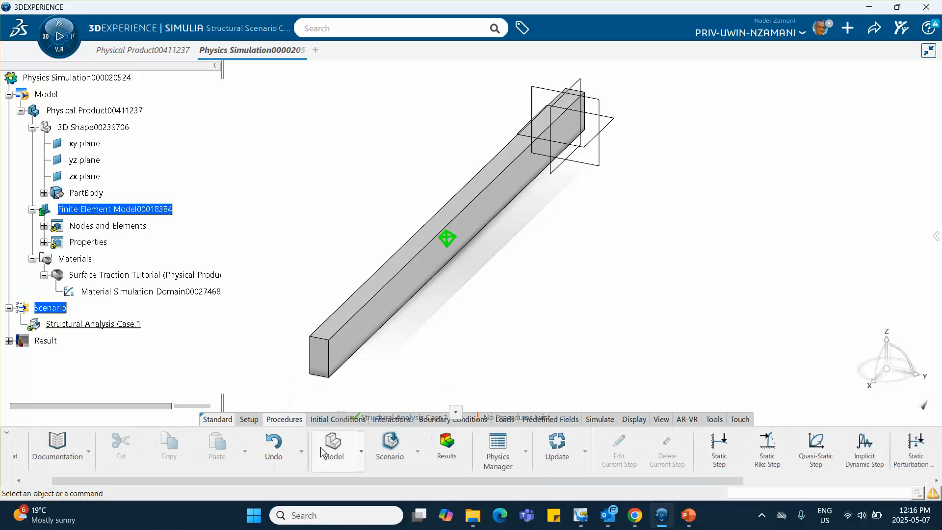
scroll(323, 452, "down", 2)
left_click(645, 447)
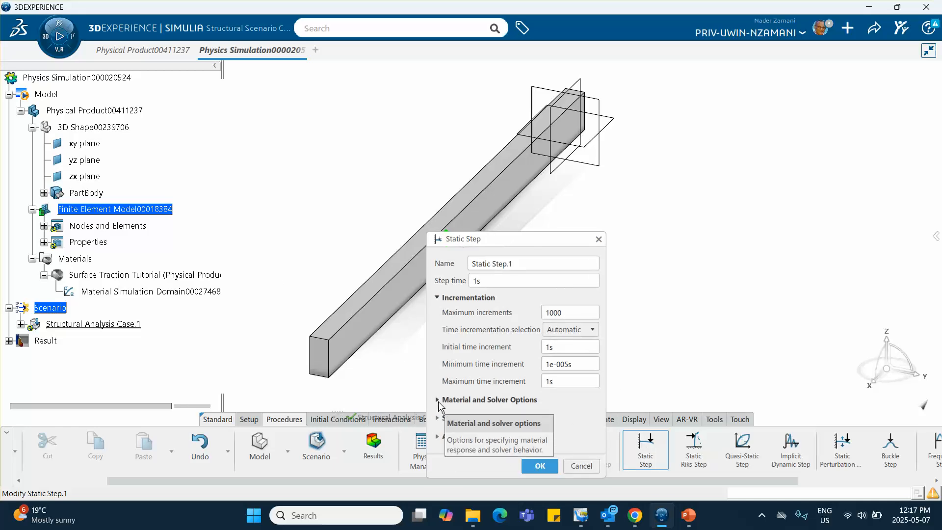
left_click(440, 436)
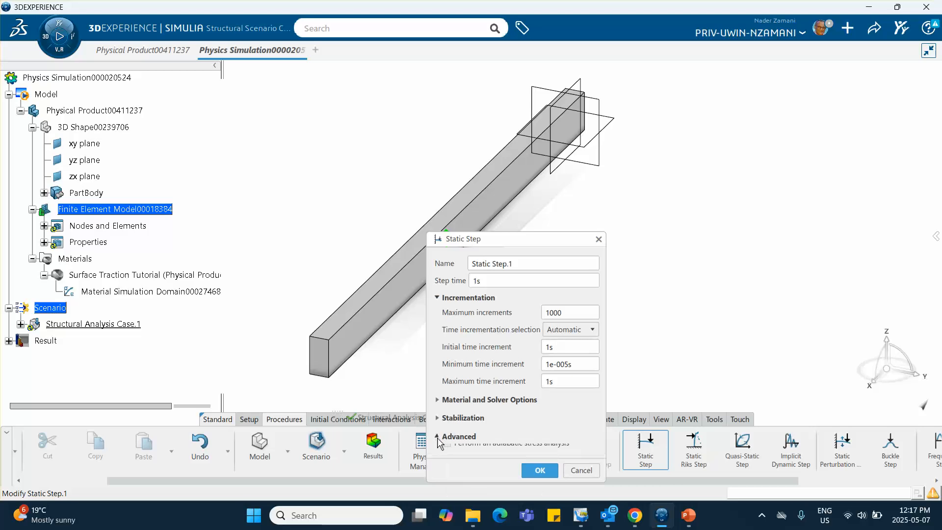
left_click(446, 414)
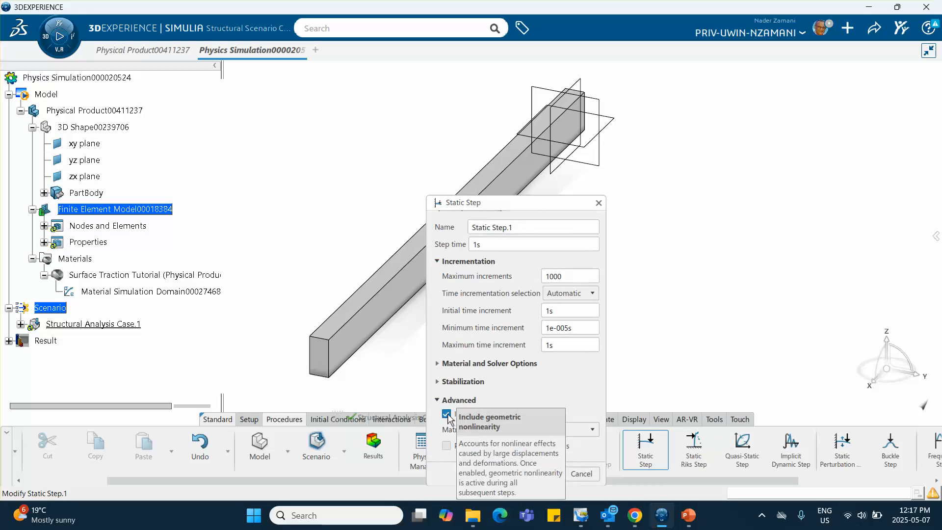
left_click(447, 415)
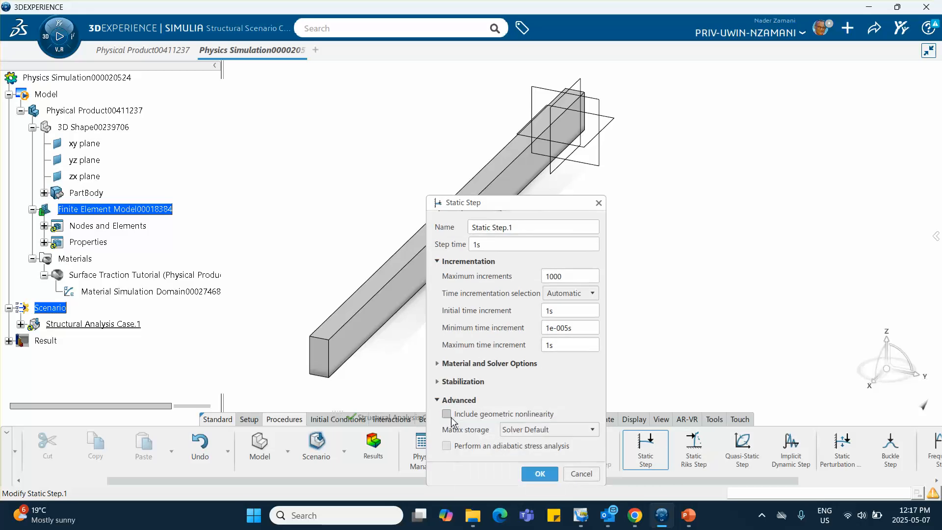
left_click(539, 473)
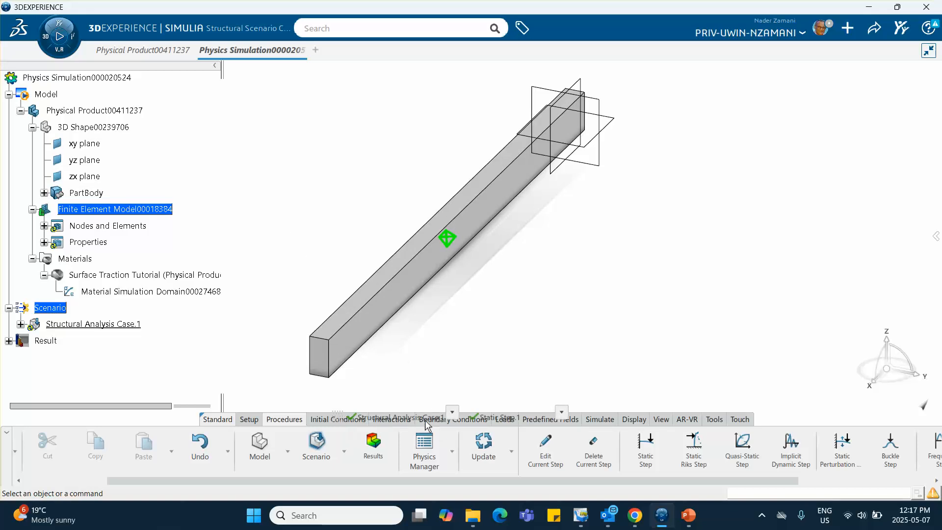
- Apply a clamp to the beam's end face farthest from the reference planes
left_click_drag(495, 417, 533, 388)
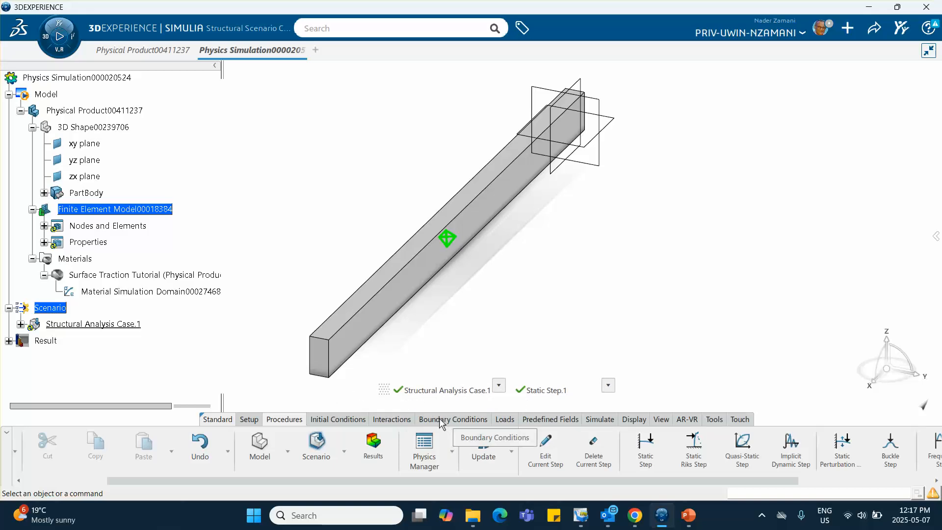
left_click(440, 420)
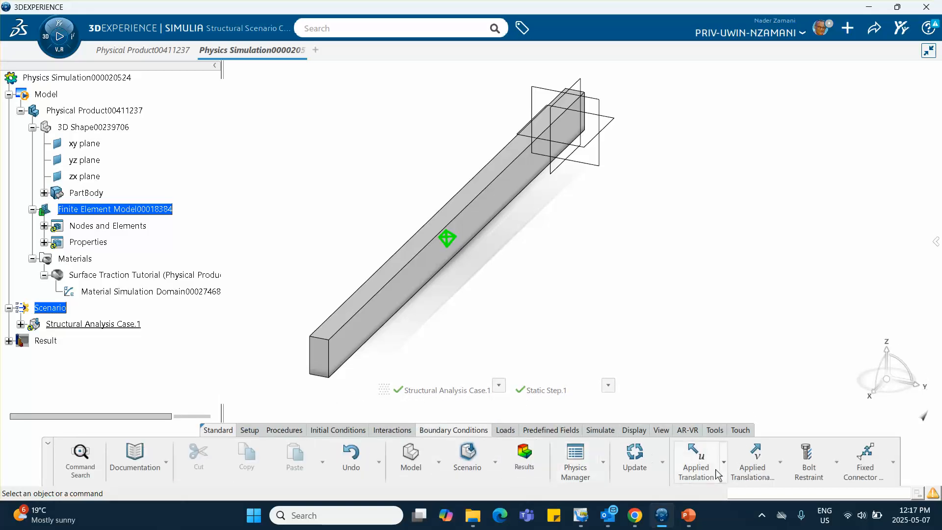
left_click(723, 464)
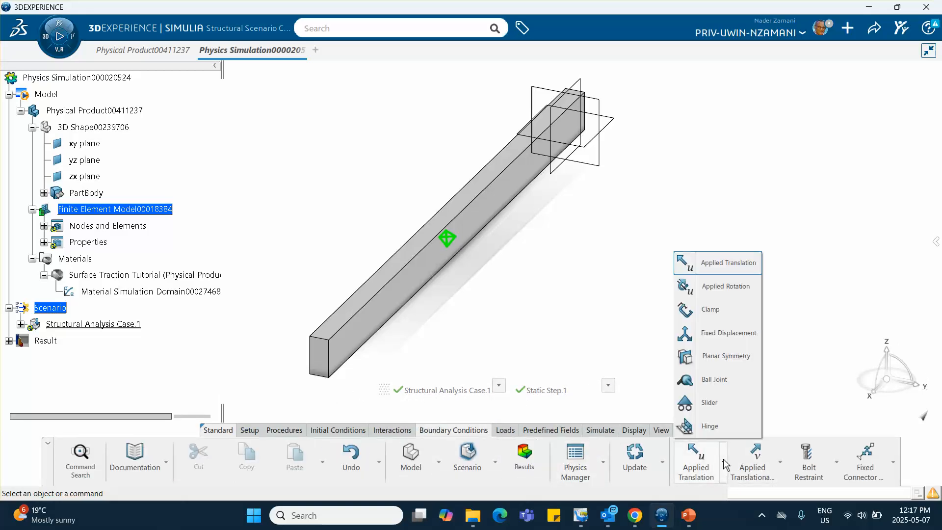
left_click(710, 310)
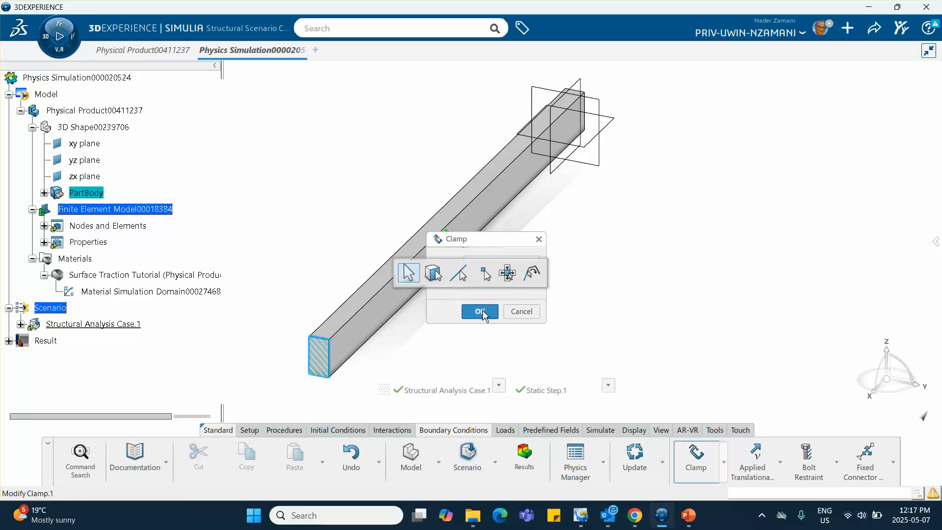
left_click(480, 311)
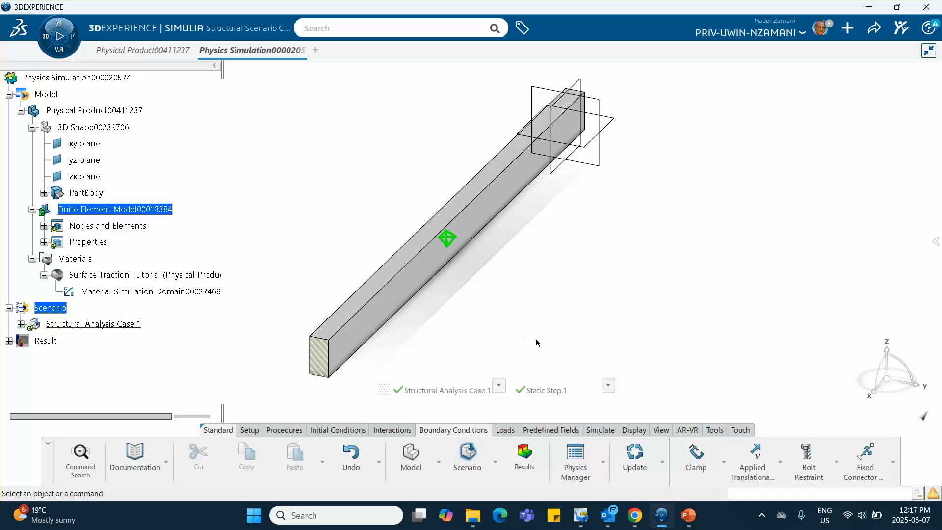
- Apply a surface traction with a Z component of -200 to the beam's end face at the reference planes
middle_click_drag(537, 342, 373, 321)
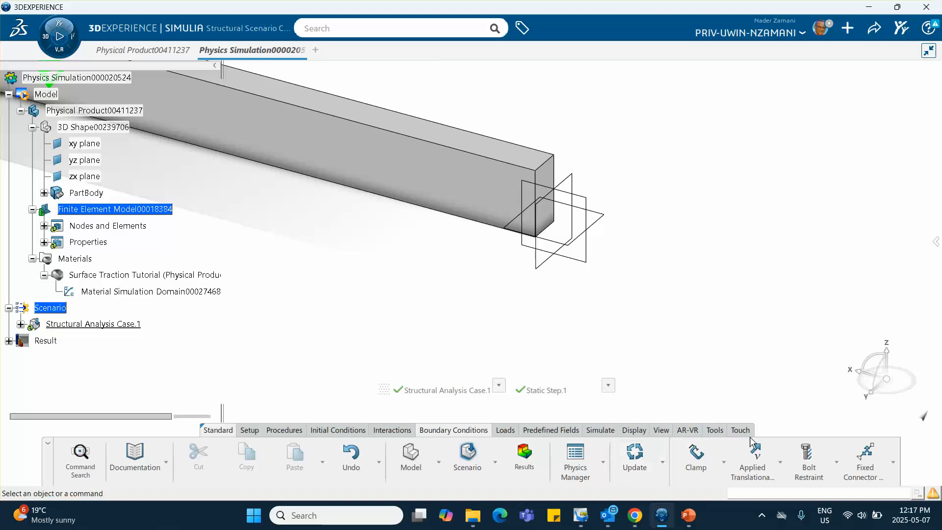
left_click(508, 430)
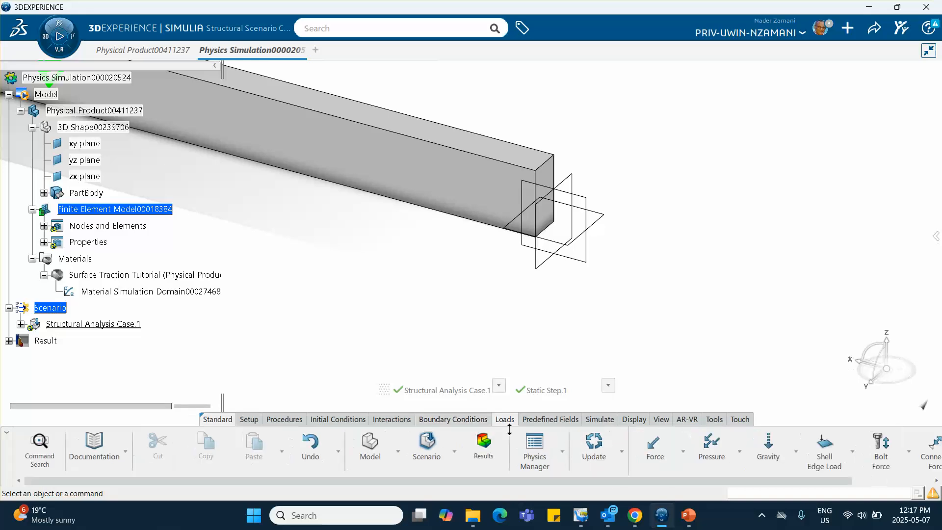
left_click(853, 451)
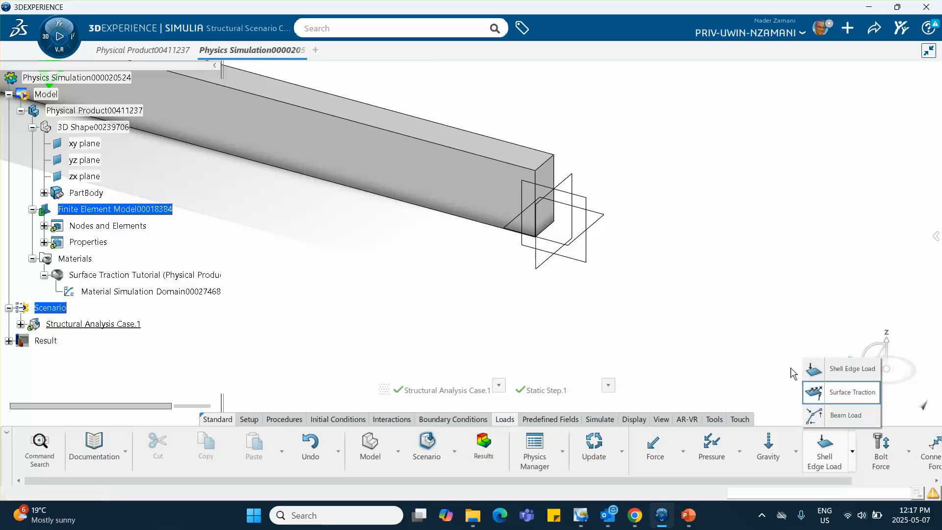
left_click(814, 392)
left_click_drag(510, 243, 751, 119)
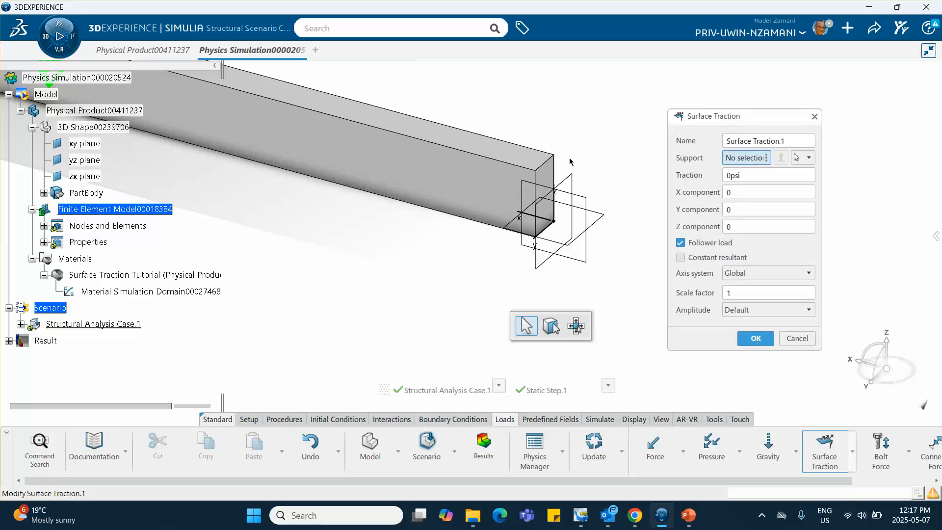
left_click(544, 197)
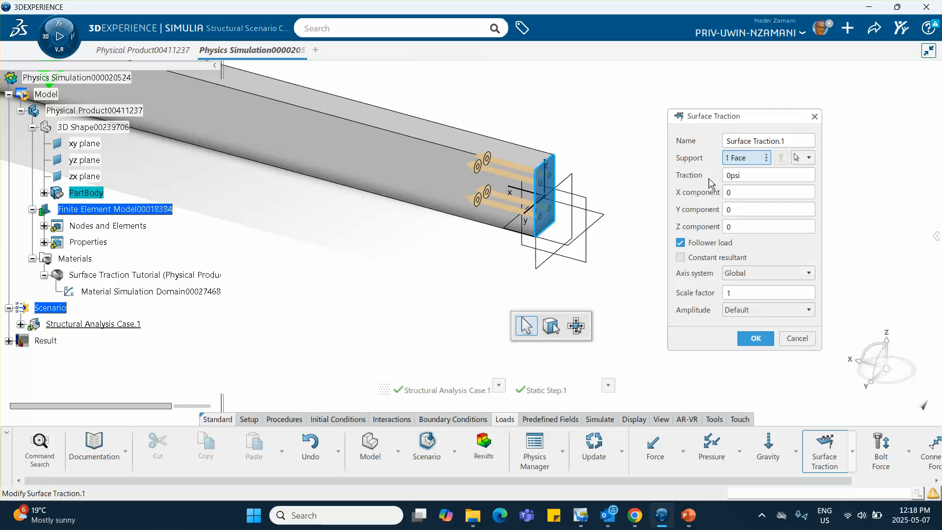
left_click(735, 227)
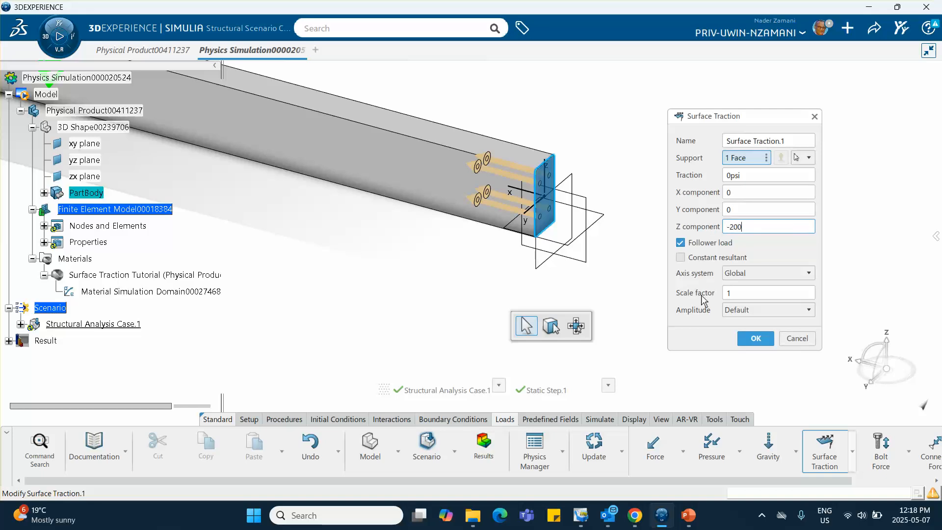
left_click(753, 343)
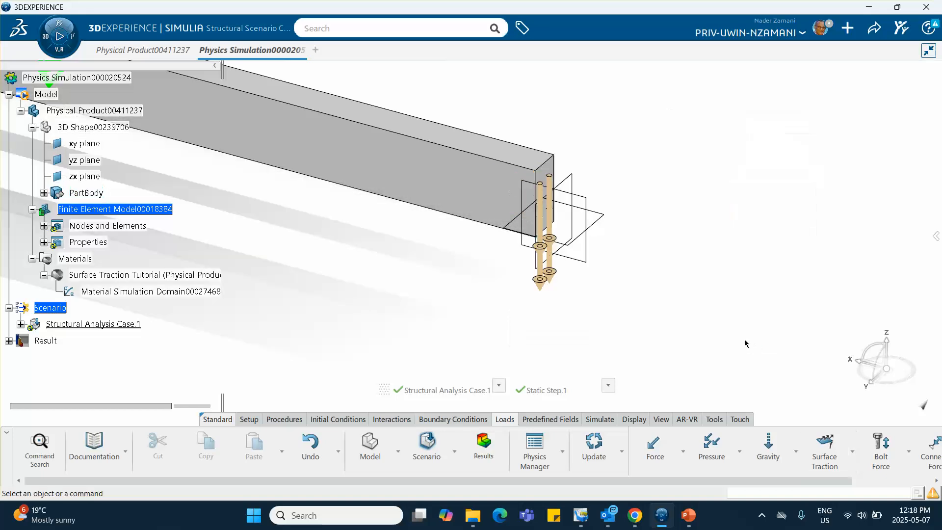
- Run the model and scenario checks on the beam simulation and dismiss the status report
middle_click_drag(457, 274, 505, 352)
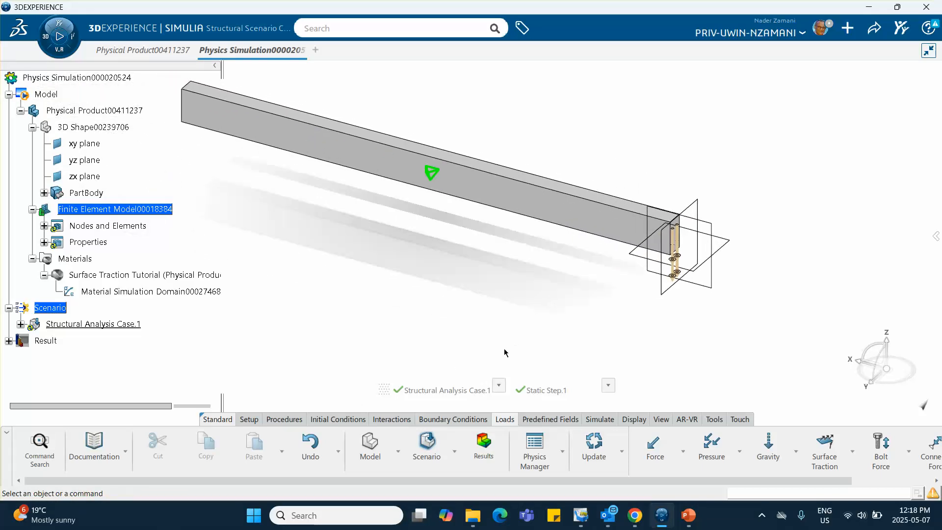
left_click(599, 422)
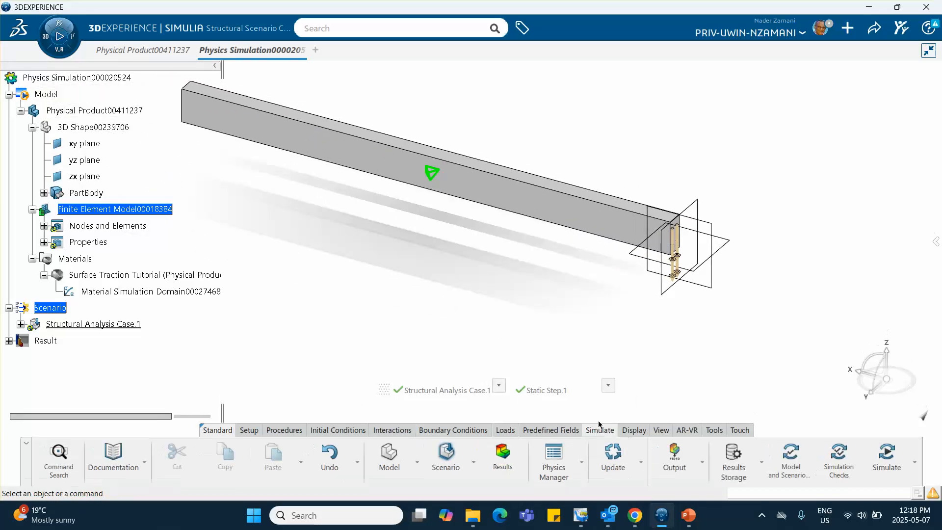
left_click(788, 461)
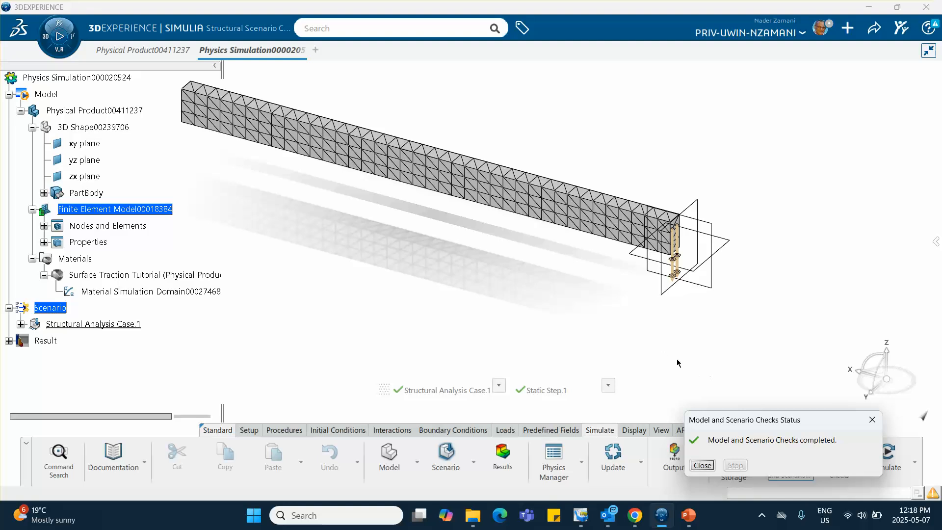
left_click(872, 421)
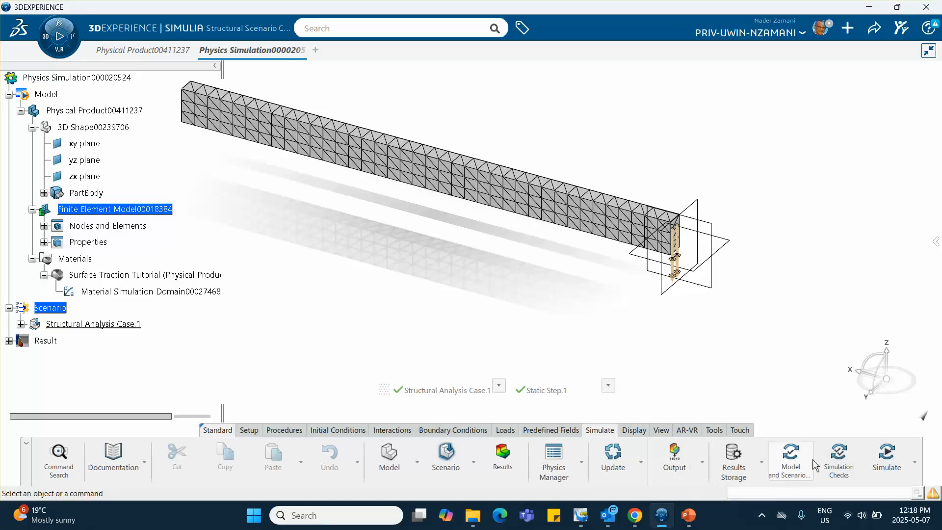
- Run the simulation checks as local interactive with 4 cores, allow network access for SMAEliLicensing, and review the warnings
left_click(835, 456)
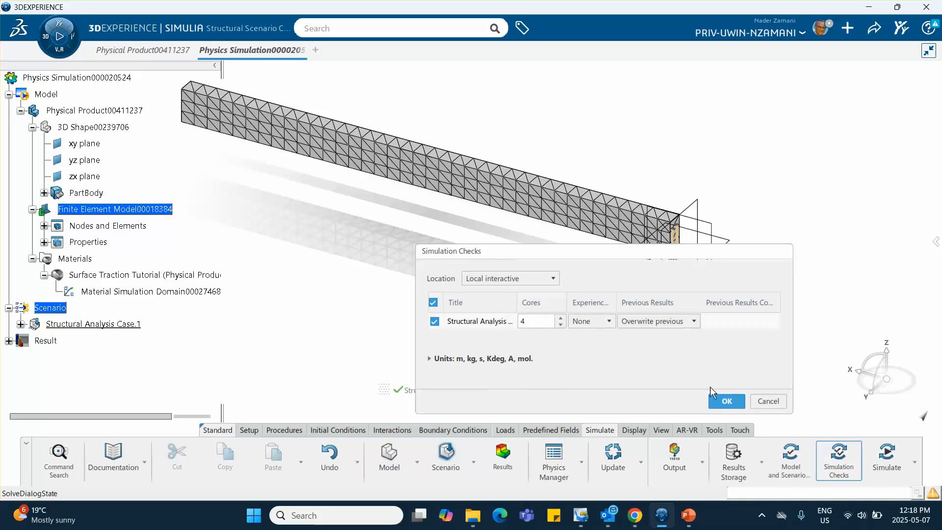
left_click(725, 406)
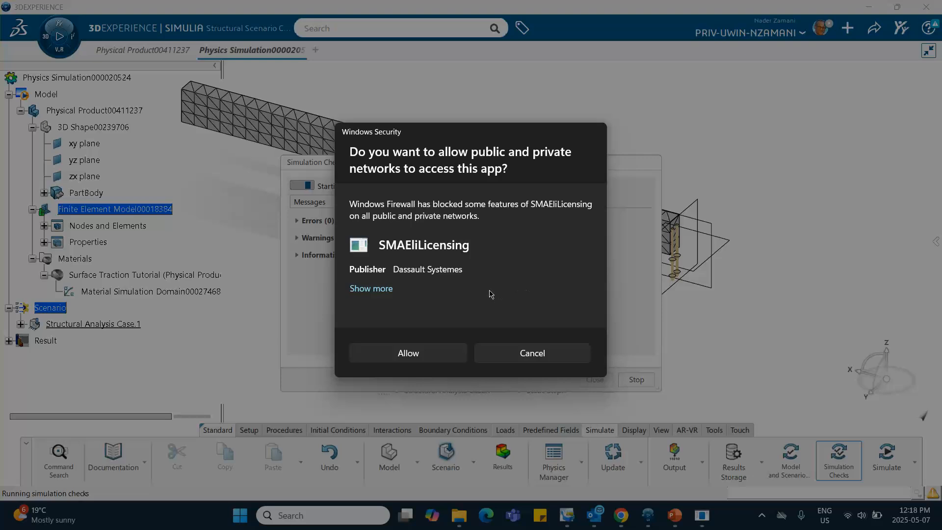
left_click(408, 353)
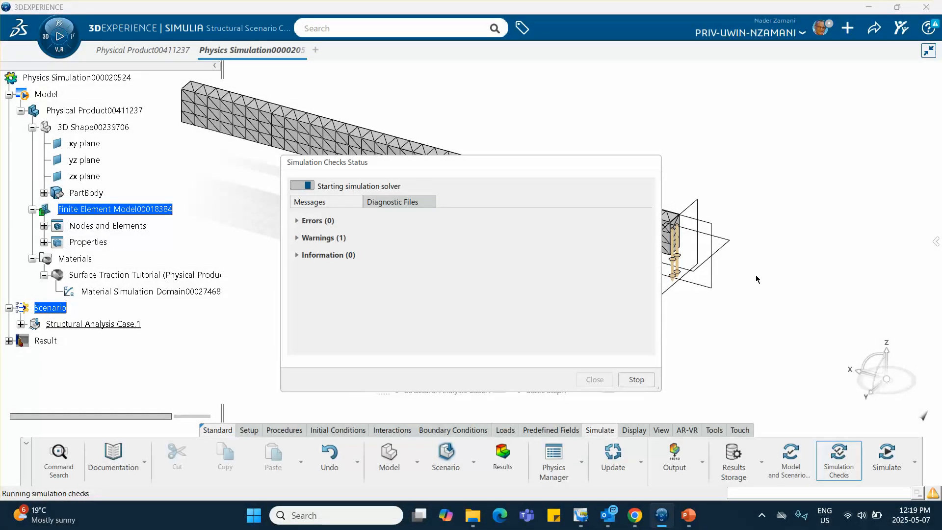
left_click(297, 238)
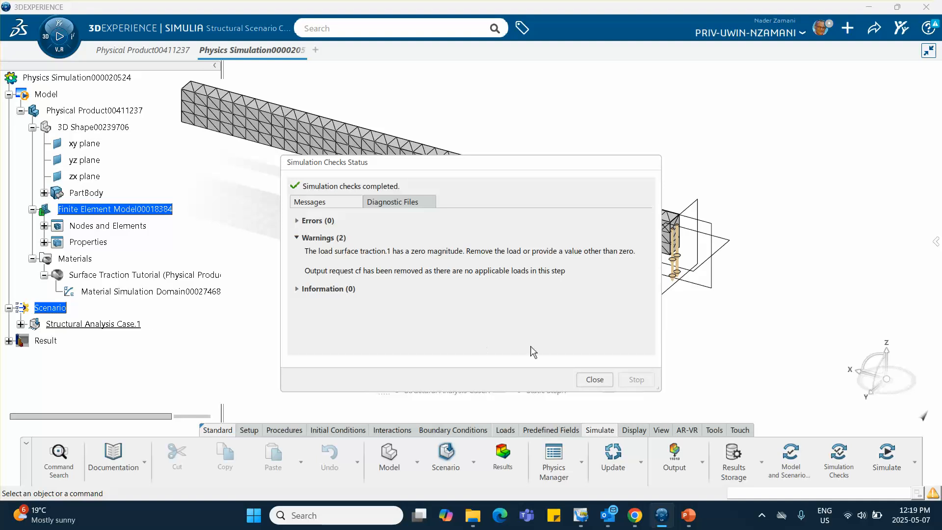
left_click(595, 379)
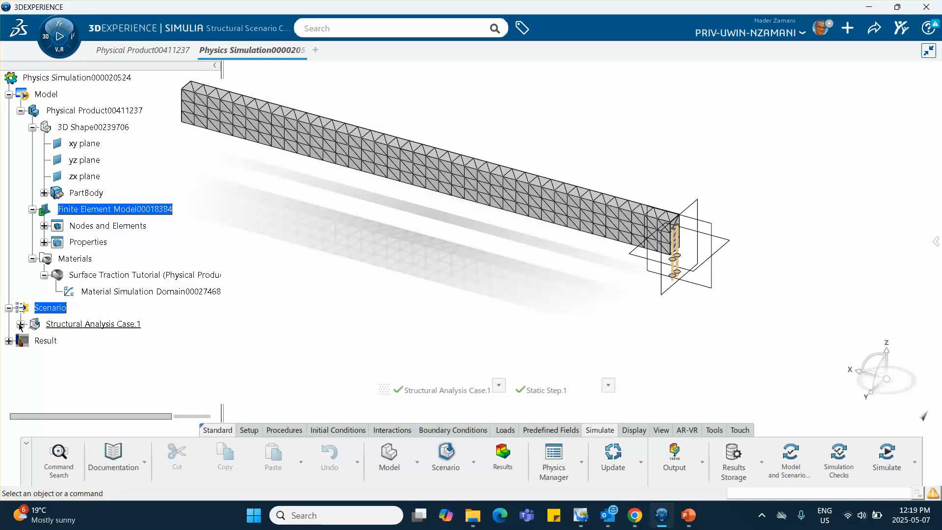
- Edit the existing surface traction to 200 psi with a Z component of -1, and update the simulation
left_click(20, 324)
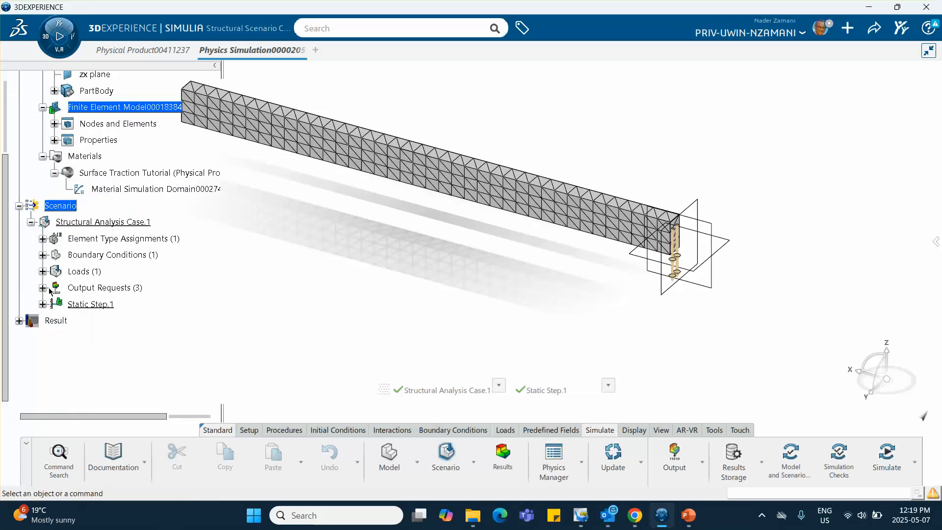
left_click(43, 271)
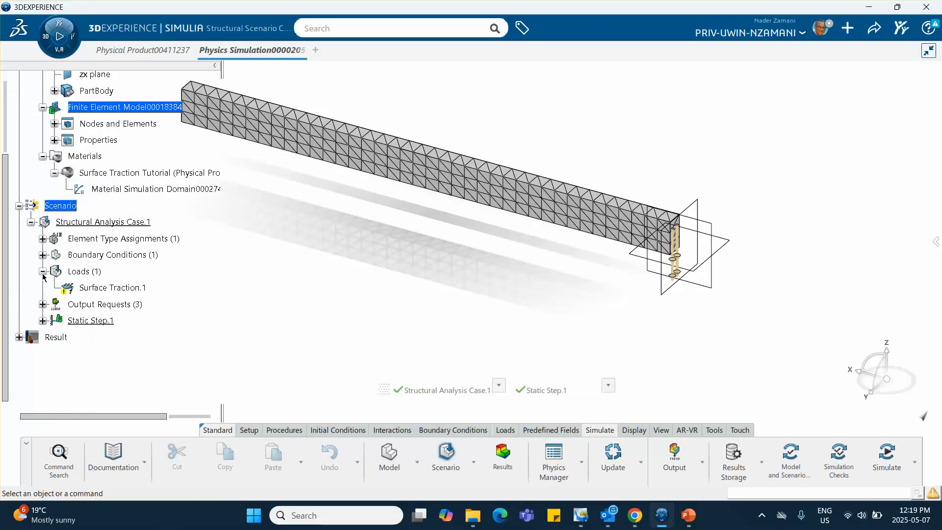
double_click(104, 290)
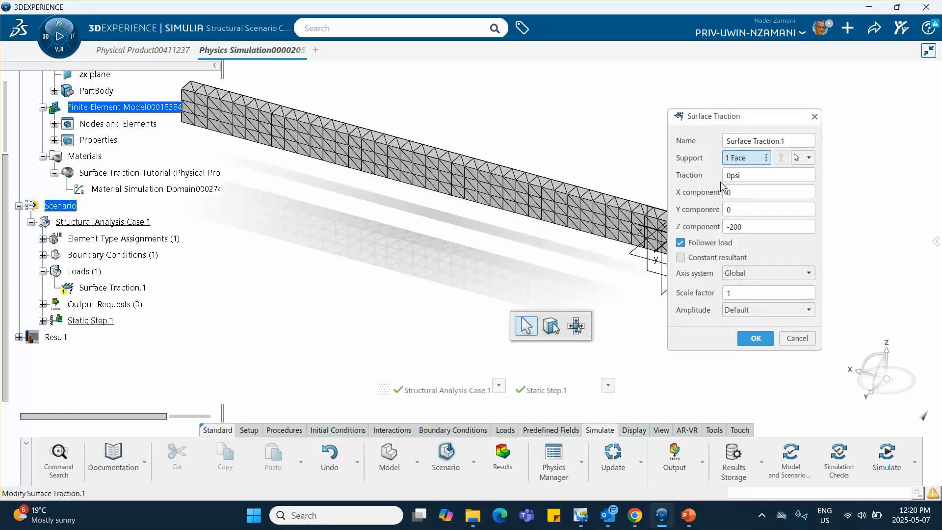
double_click(744, 175)
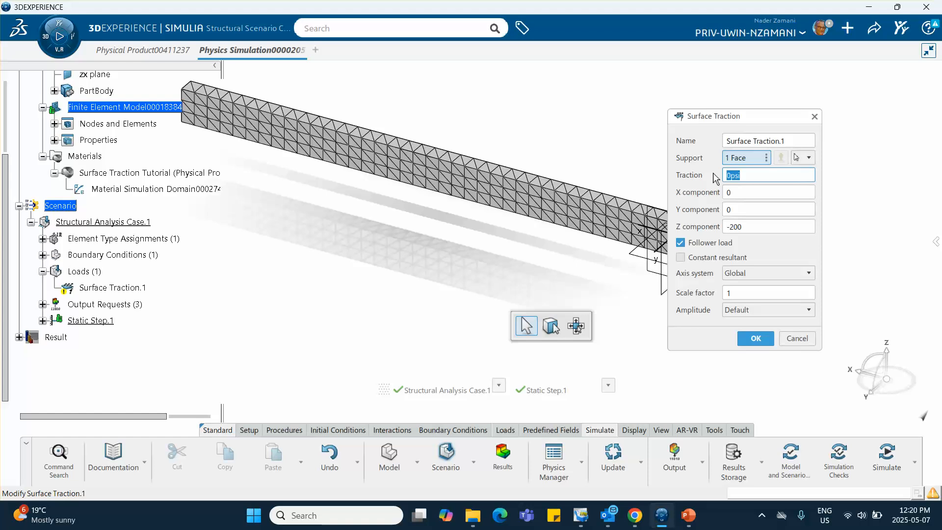
type("200")
left_click(748, 226)
left_click(741, 227)
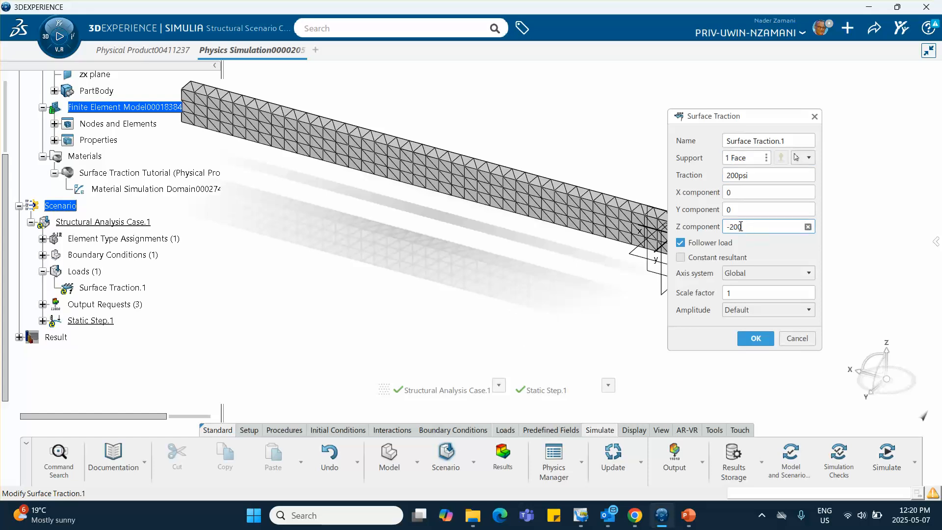
left_click_drag(741, 227, 713, 226)
type("-1")
left_click(755, 340)
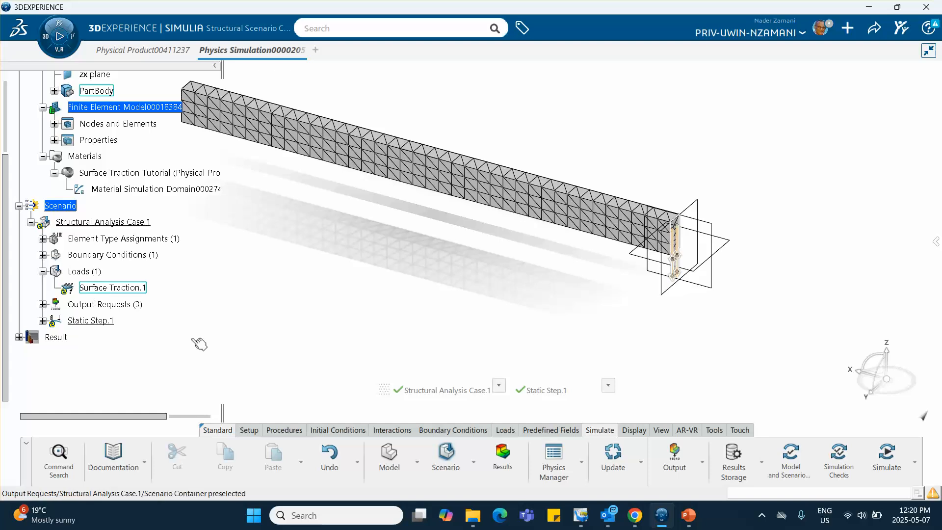
left_click(614, 456)
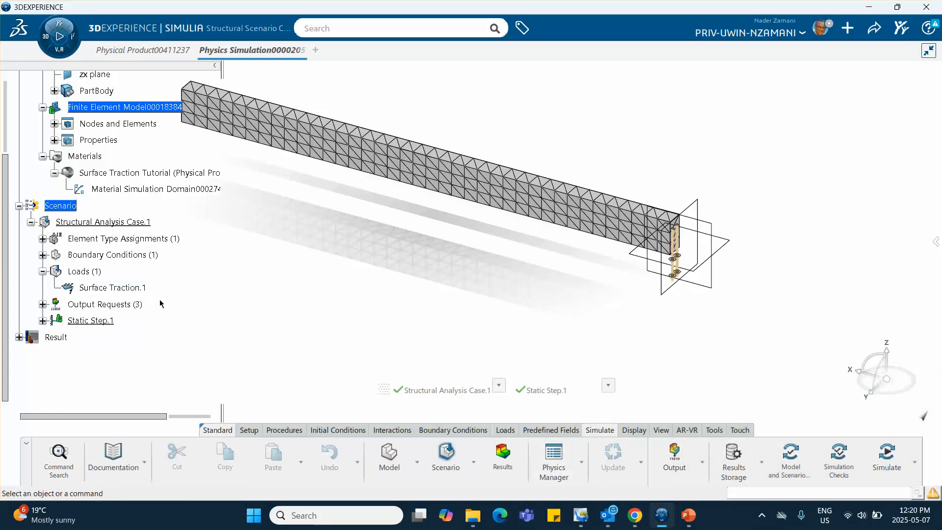
- Reopen the surface traction definition to review its magnitude and direction components, keeping its settings
double_click(124, 288)
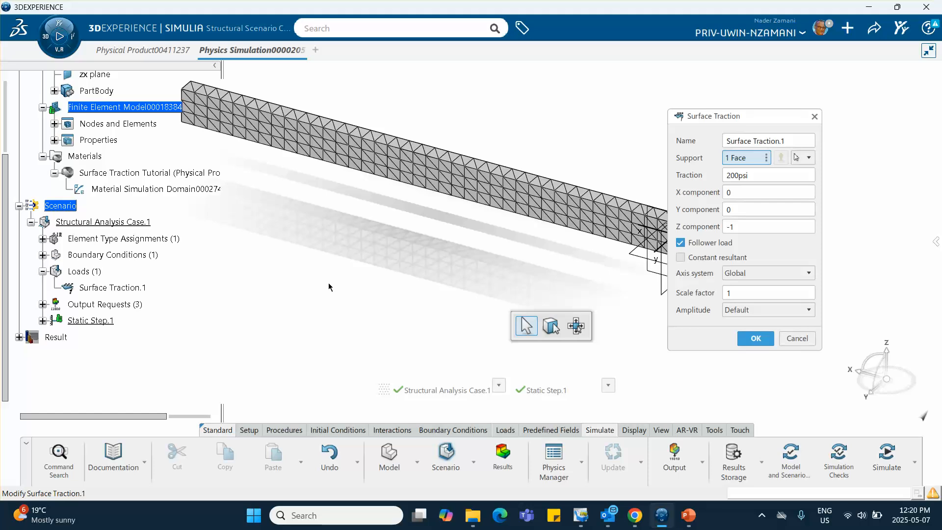
left_click(726, 175)
type("-")
key("BackSpace")
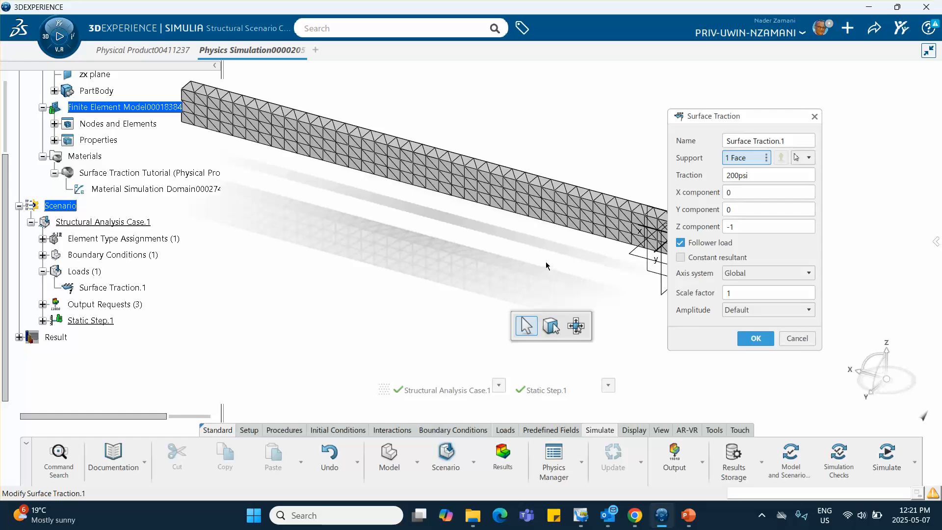
middle_click_drag(501, 258, 437, 254)
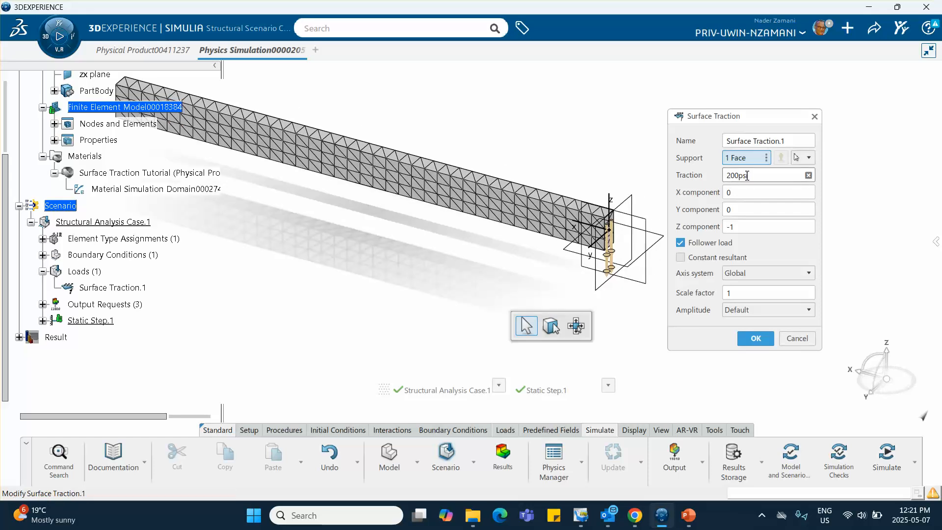
type("i")
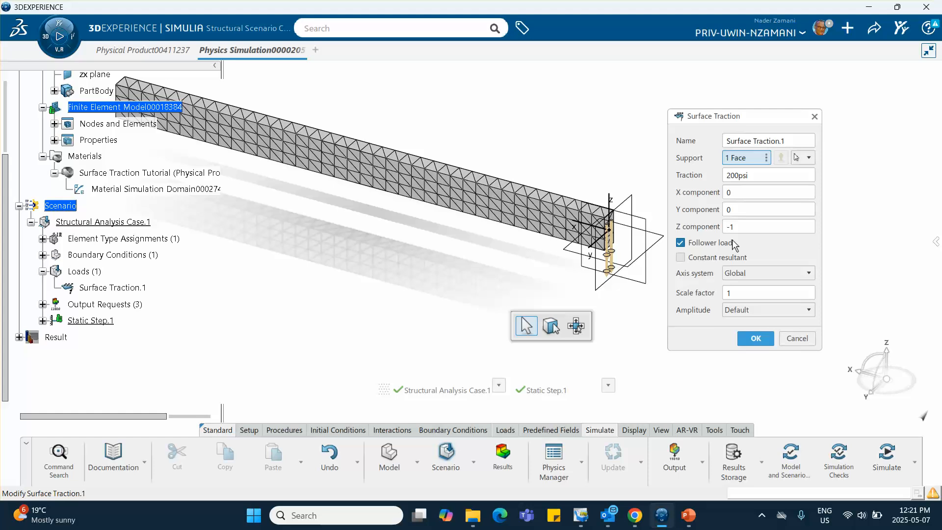
left_click(750, 342)
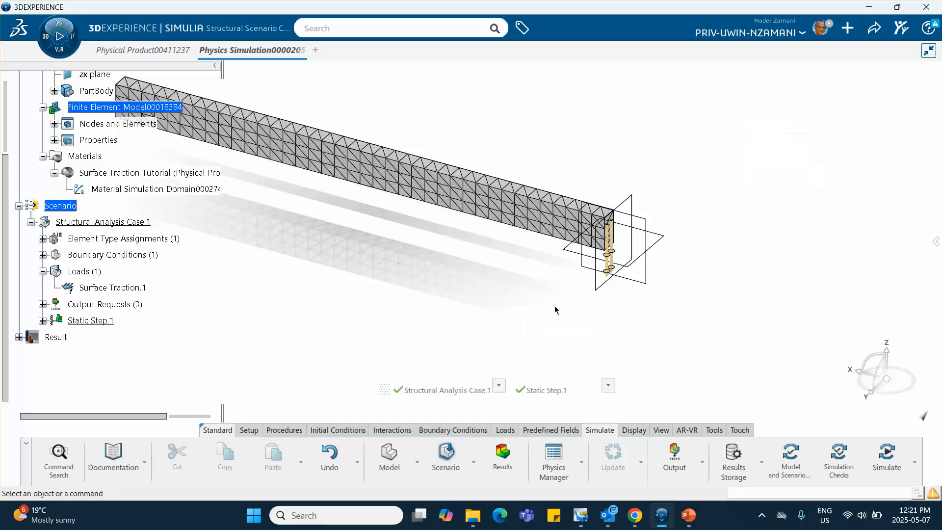
- Rerun the model and scenario checks with the revised surface traction
mouse_move(554, 308)
middle_mouse_down()
mouse_move(509, 279)
mouse_move(549, 319)
middle_mouse_up()
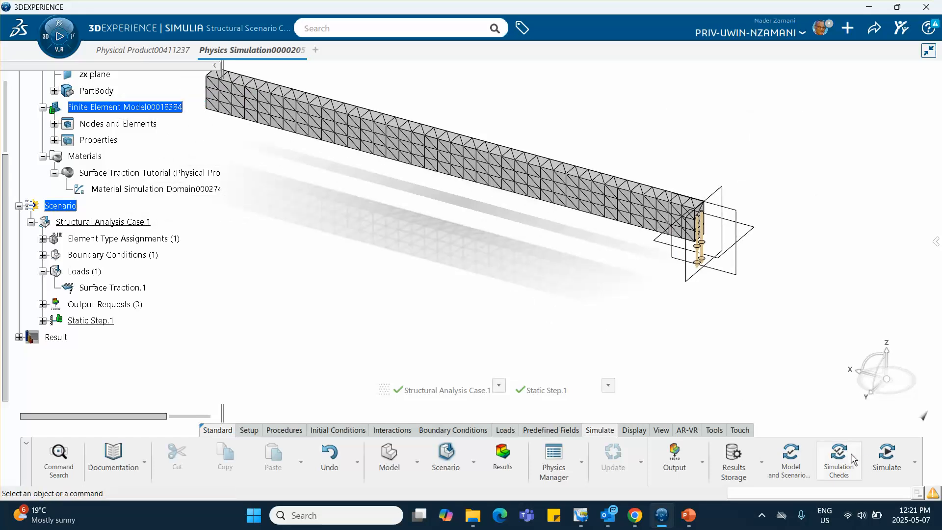
left_click(789, 458)
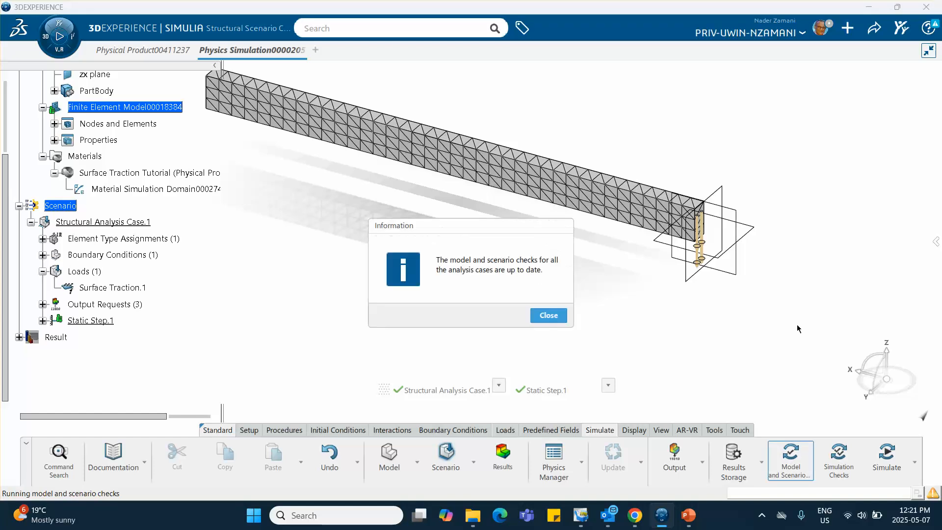
left_click(548, 315)
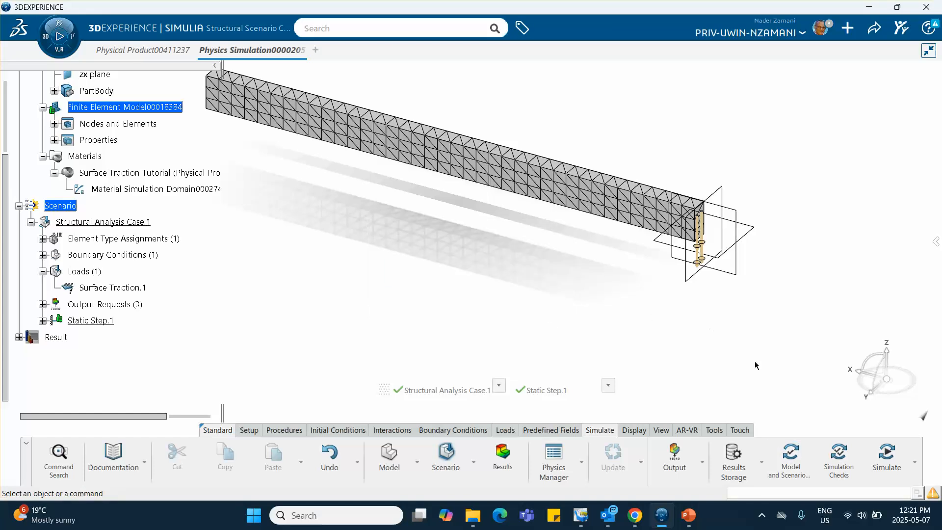
- Run the simulation checks as local interactive with 4 cores for the revised surface traction, and review the warnings
left_click(839, 455)
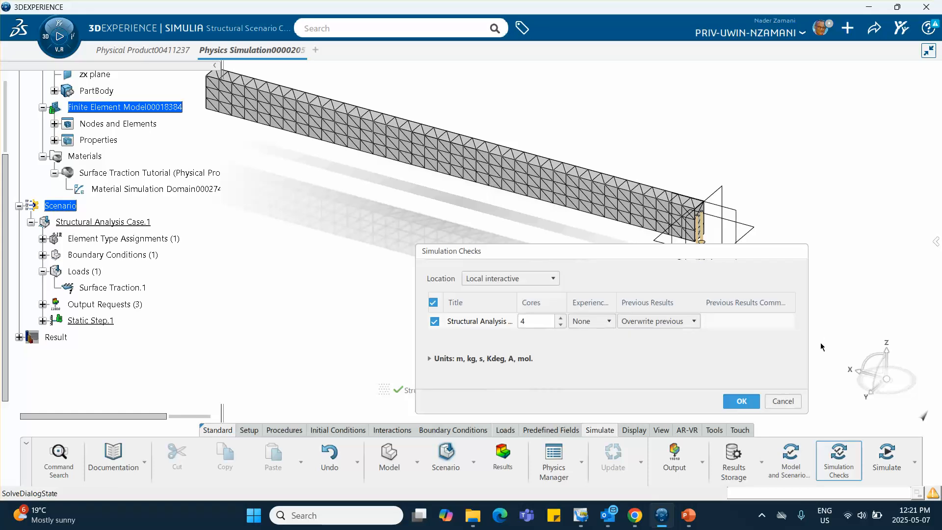
left_click(741, 402)
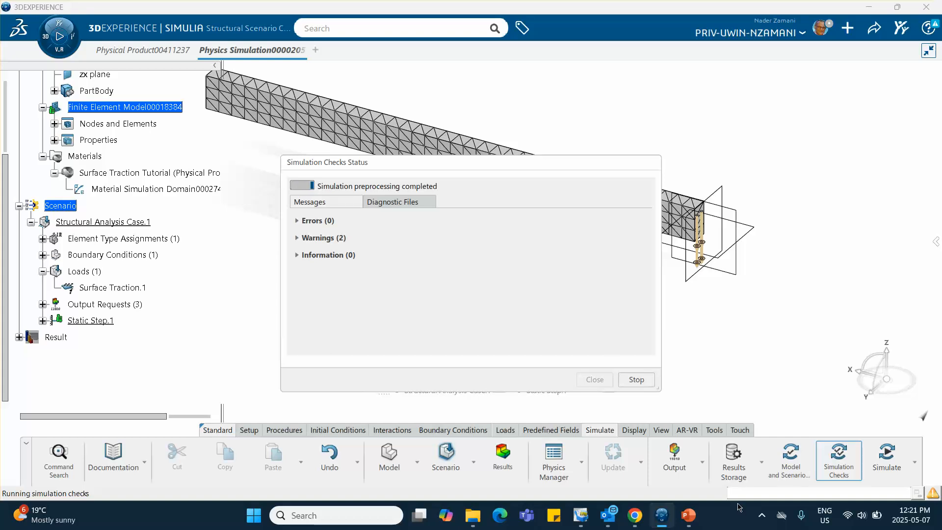
mouse_move(688, 517)
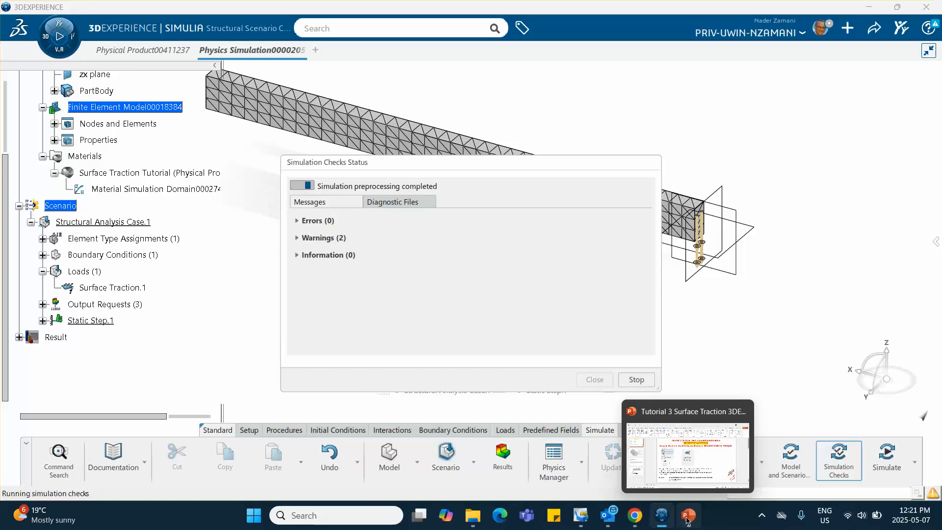
left_click(297, 238)
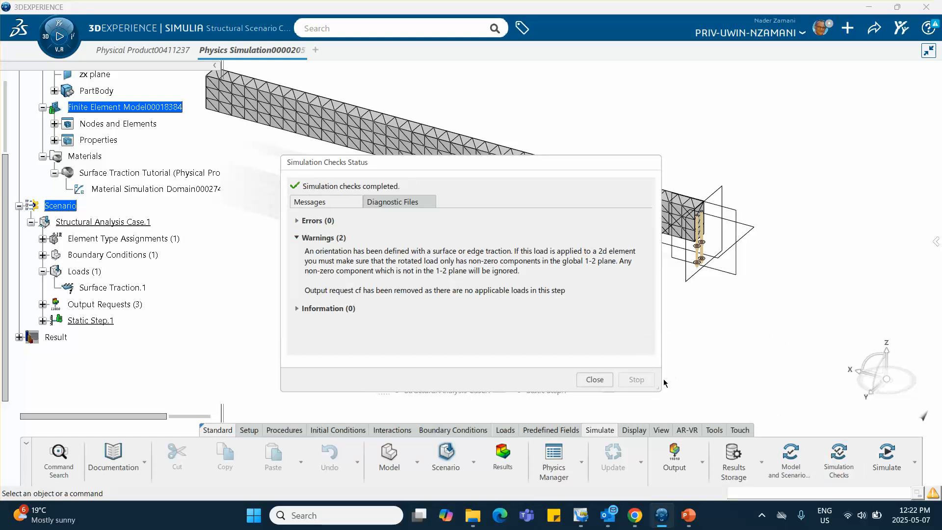
left_click(599, 381)
- Run the Structural Analysis Case.1 simulation as local interactive with 4 cores, overwriting previous results, and review its warnings
left_click(887, 459)
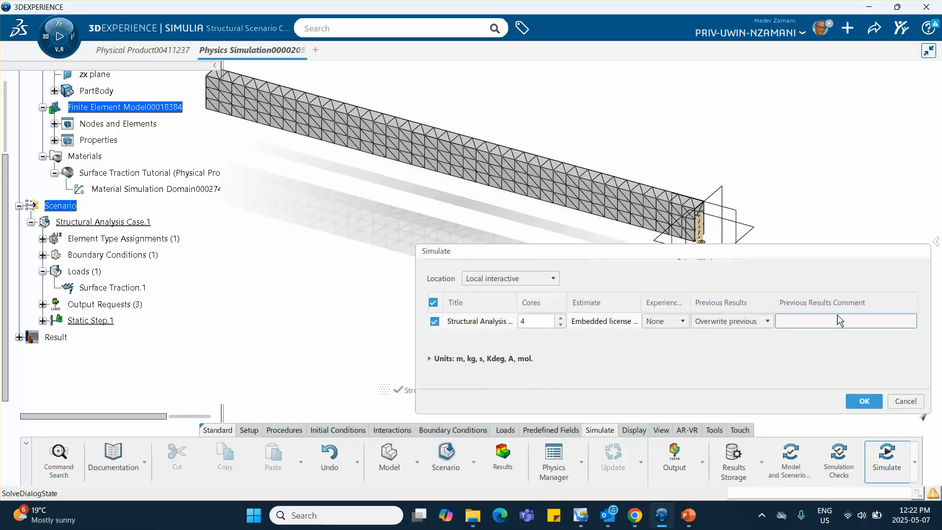
left_click(864, 400)
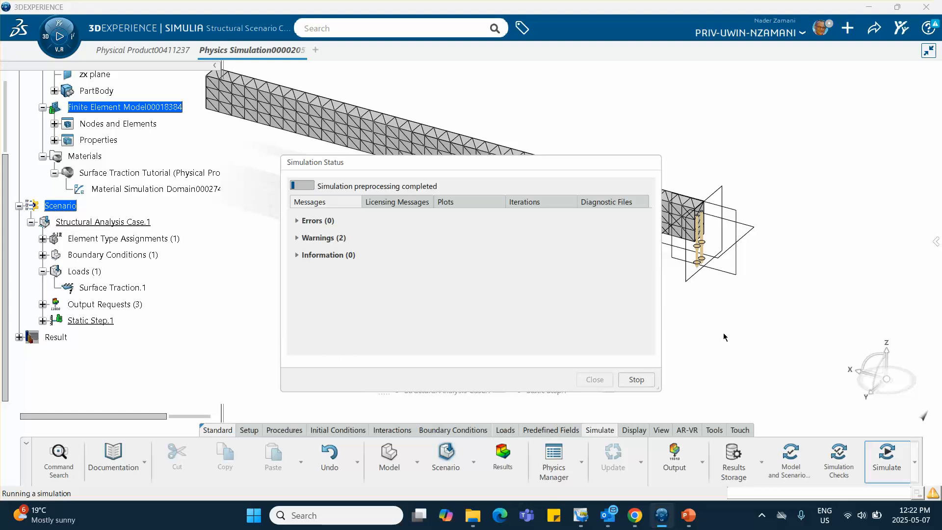
left_click(297, 238)
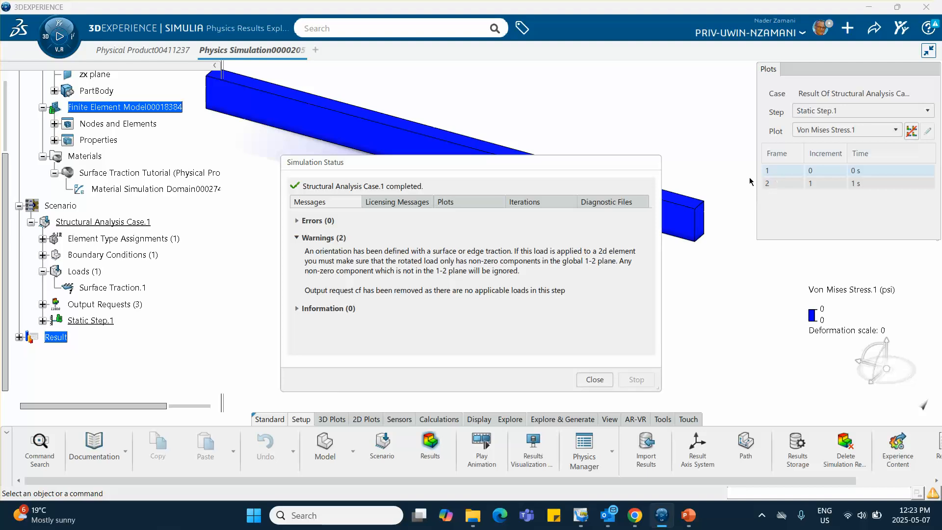
left_click(594, 379)
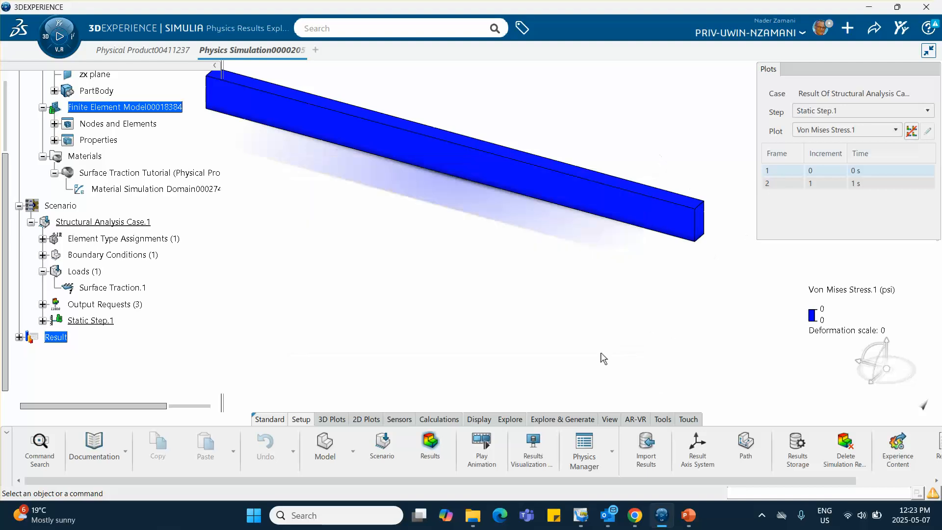
- Show the von Mises stress for the 1 s frame, and switch the plot to Displacement.1 with the plot controls collapsed
left_click(790, 184)
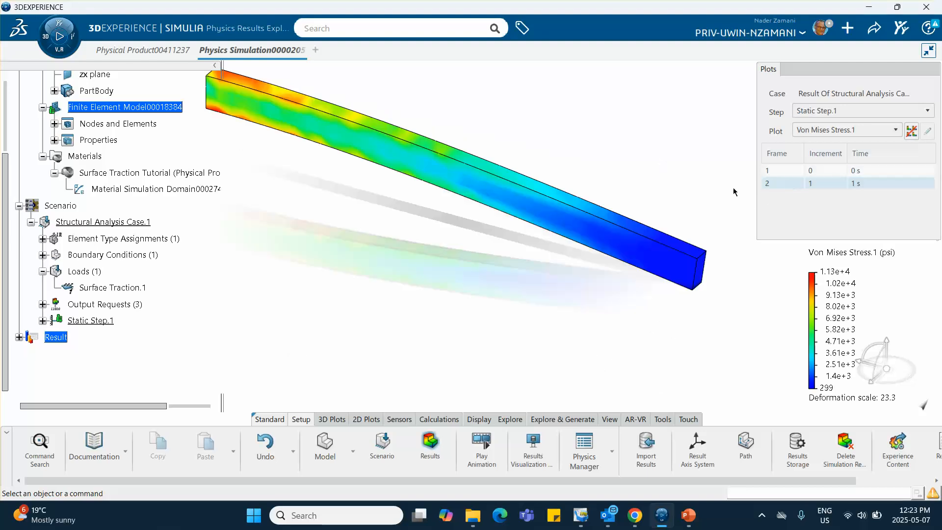
middle_click_drag(633, 209, 685, 226)
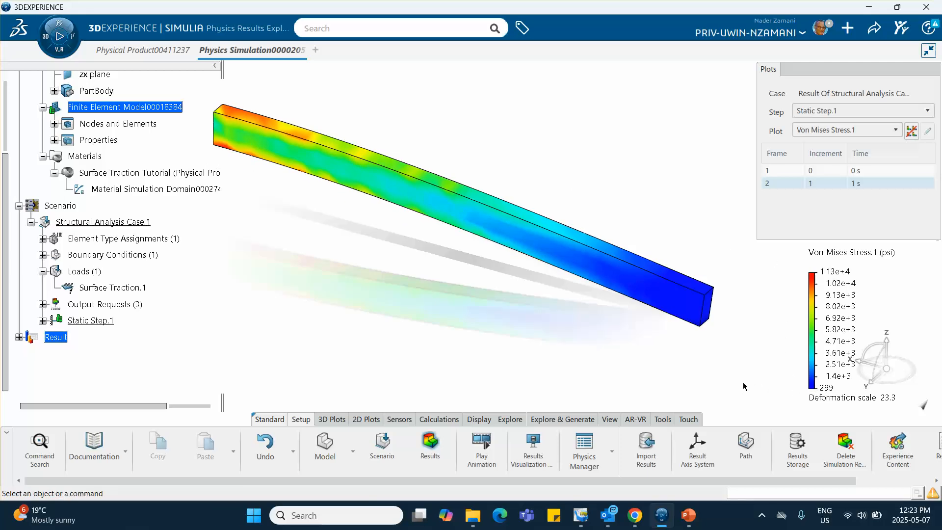
left_click(817, 129)
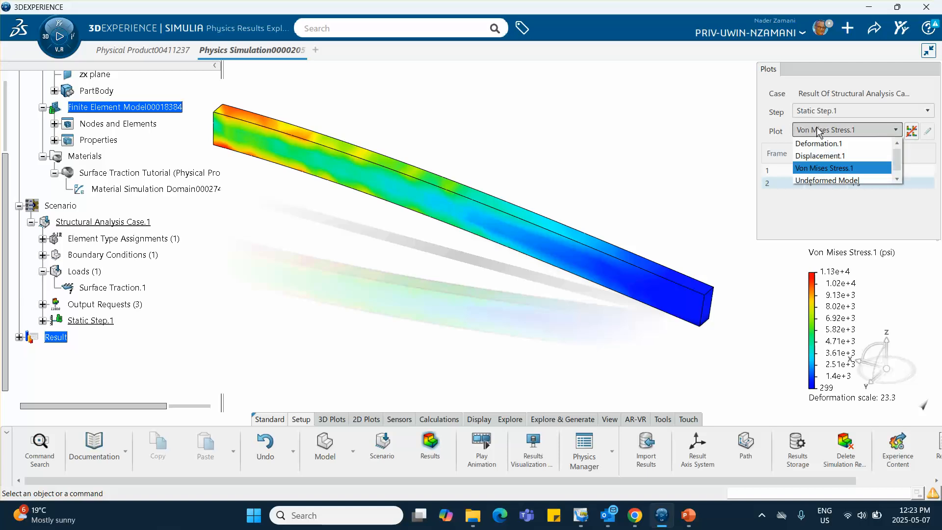
left_click(819, 156)
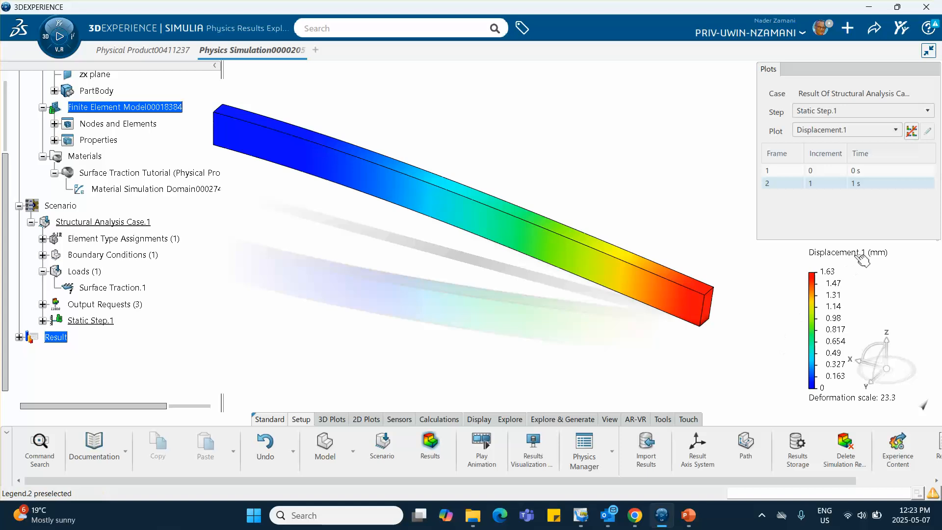
left_click_drag(887, 66, 805, 79)
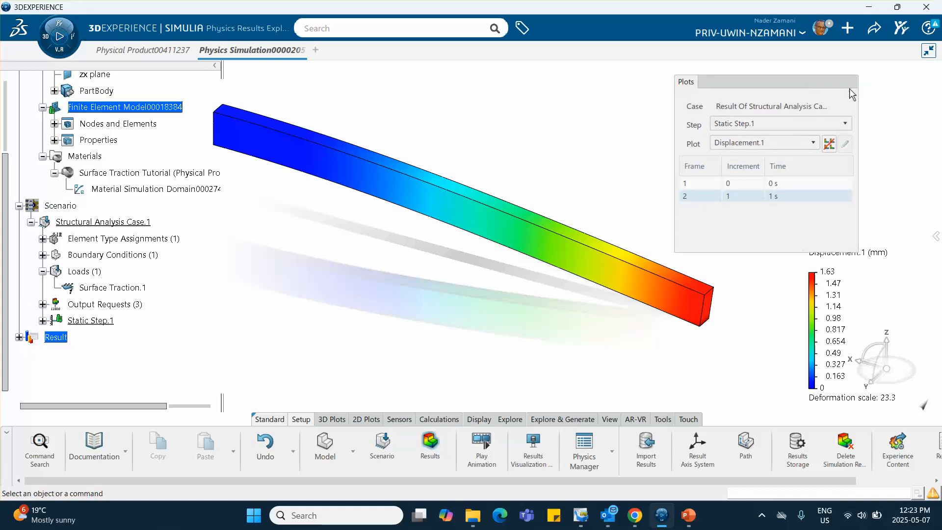
double_click(802, 81)
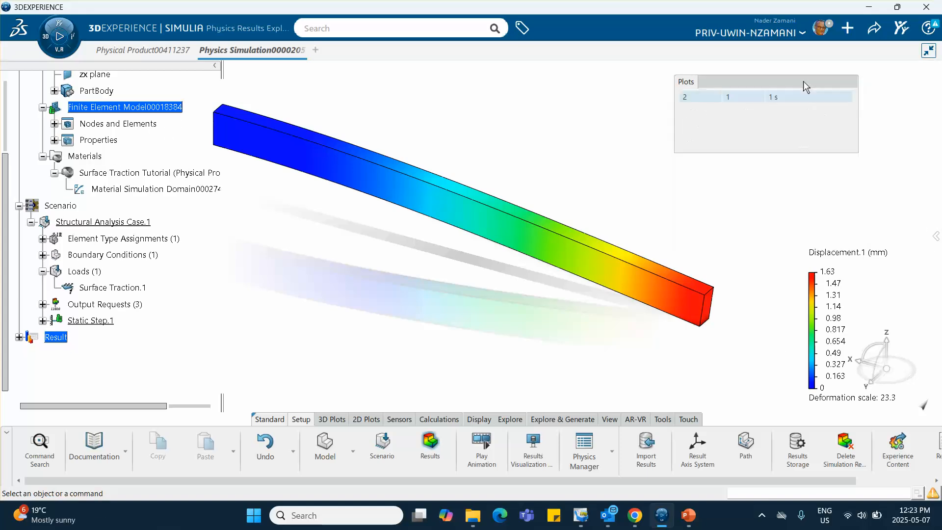
- Set the display unit for the Displacement magnitude to Inch (in) in the units preferences
left_click(819, 31)
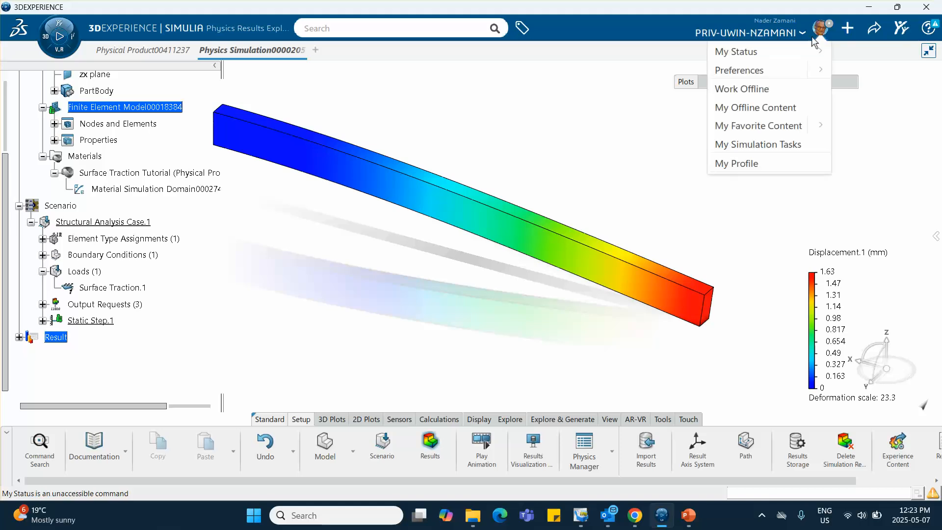
left_click(761, 72)
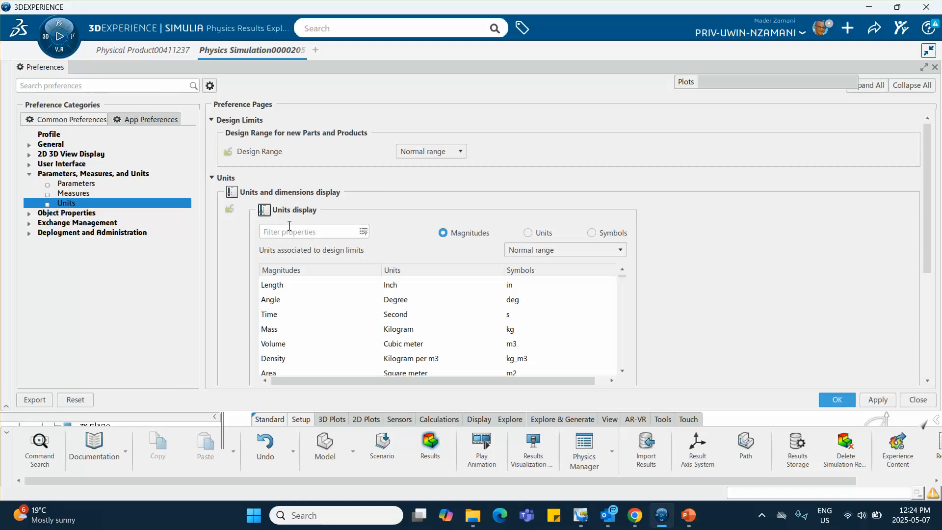
left_click(291, 231)
type("dis")
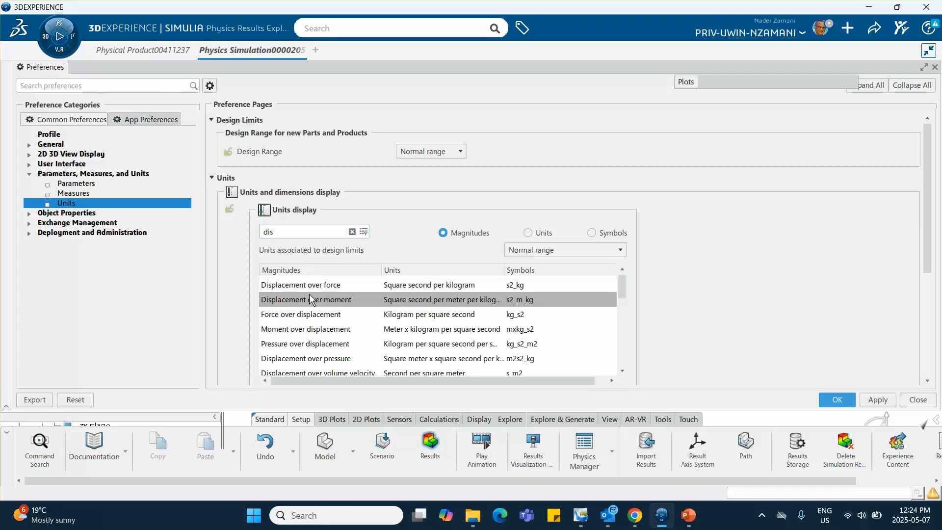
scroll(308, 279, "down", 1)
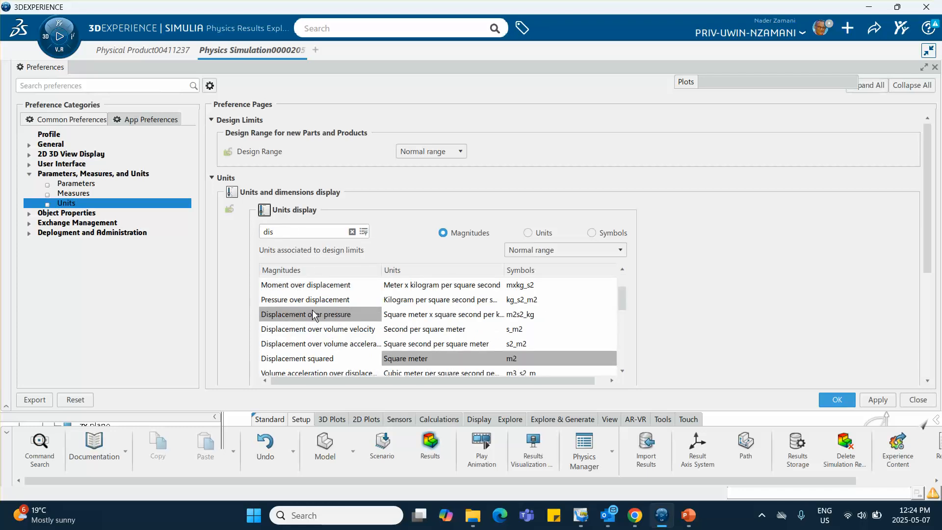
scroll(312, 310, "up", 1)
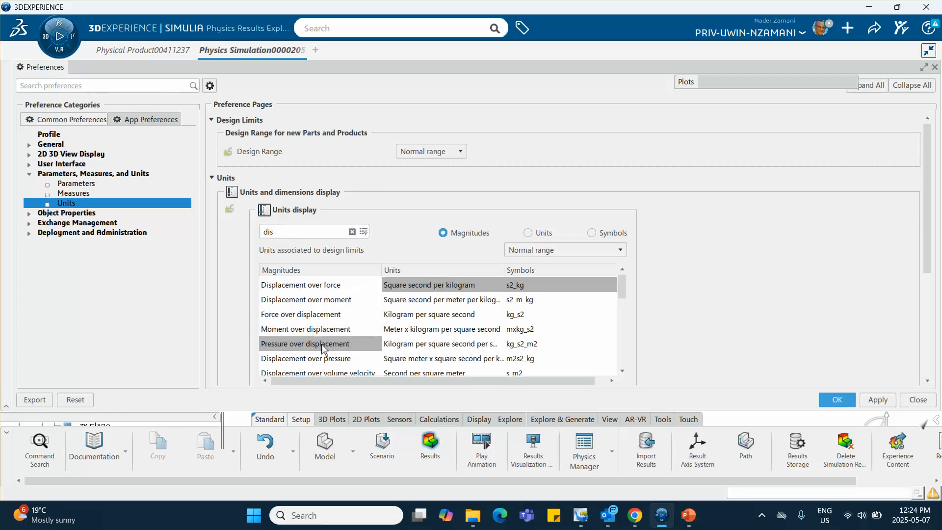
scroll(325, 358, "down", 5)
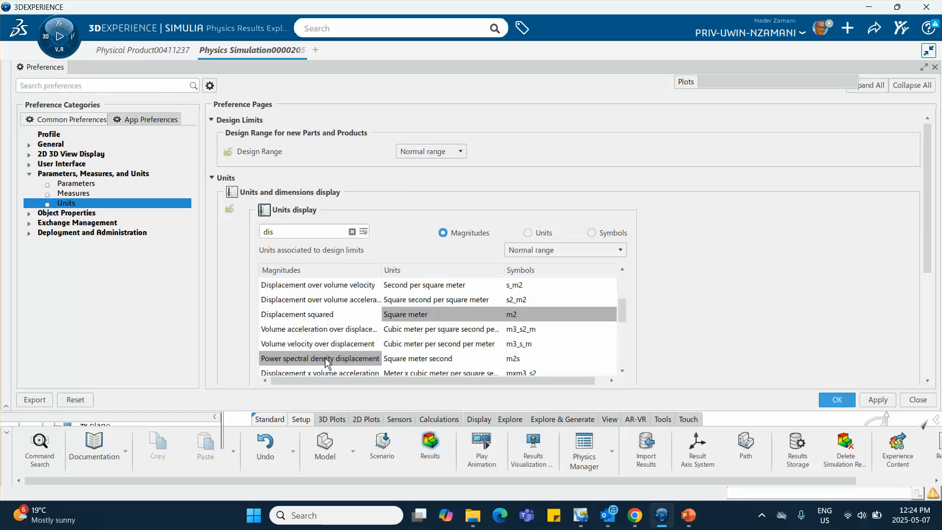
scroll(325, 358, "down", 1)
left_click(304, 295)
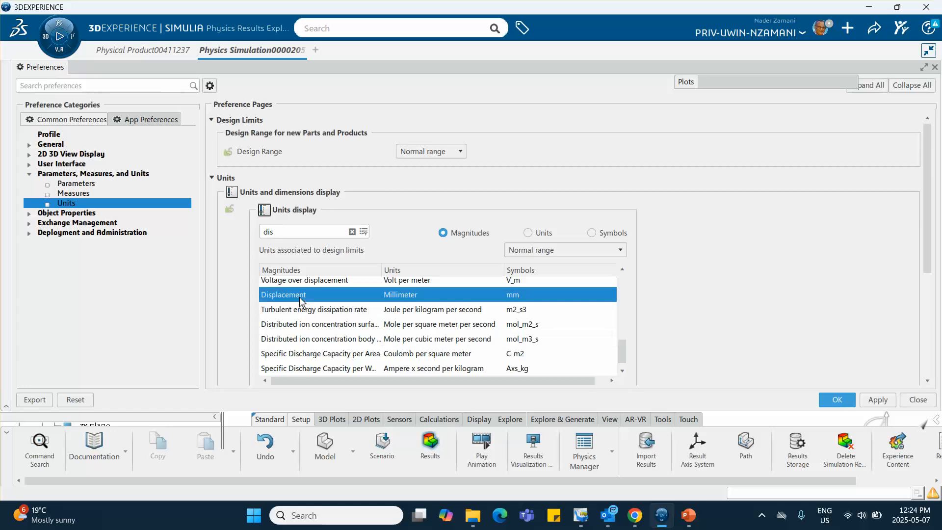
scroll(667, 322, "down", 3)
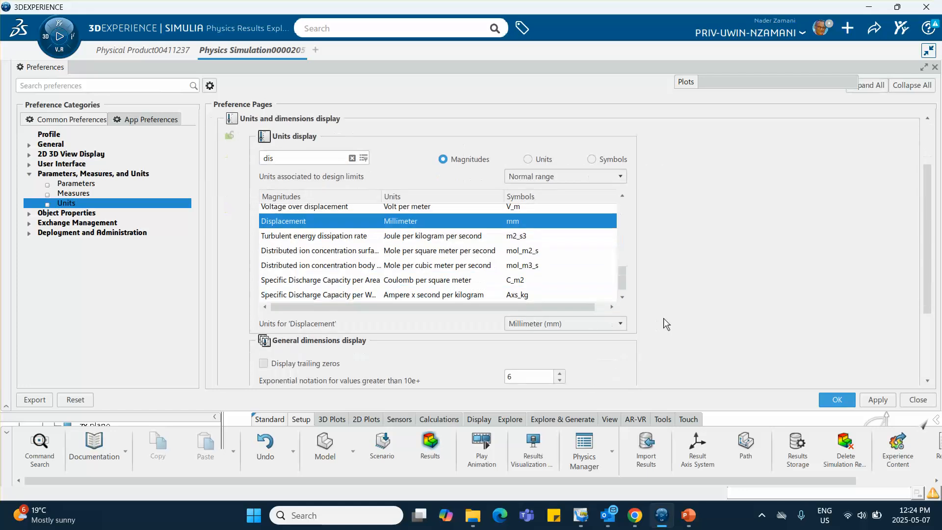
scroll(664, 317, "down", 1)
left_click(577, 250)
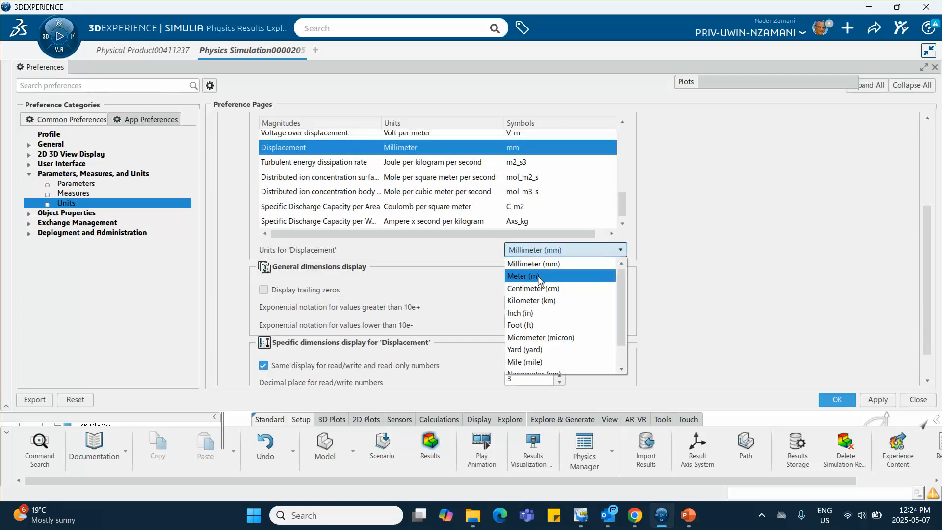
left_click(533, 313)
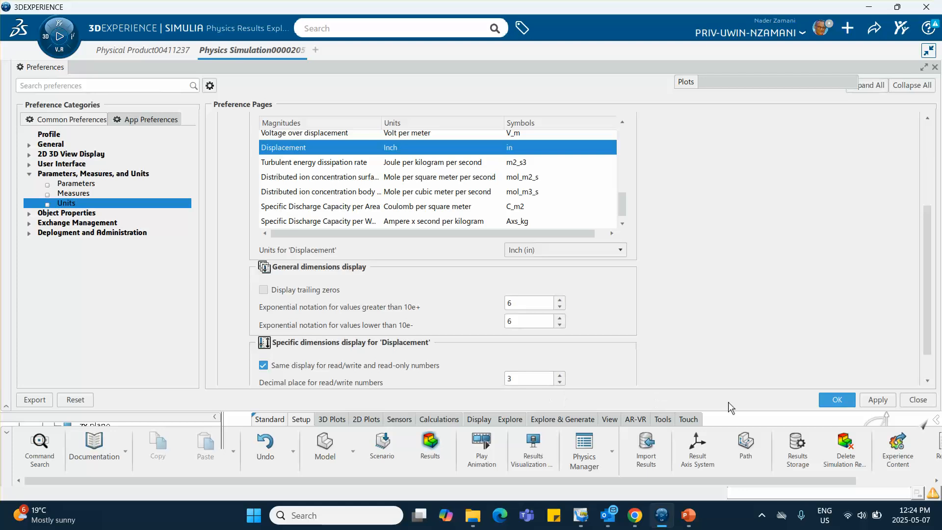
left_click(834, 401)
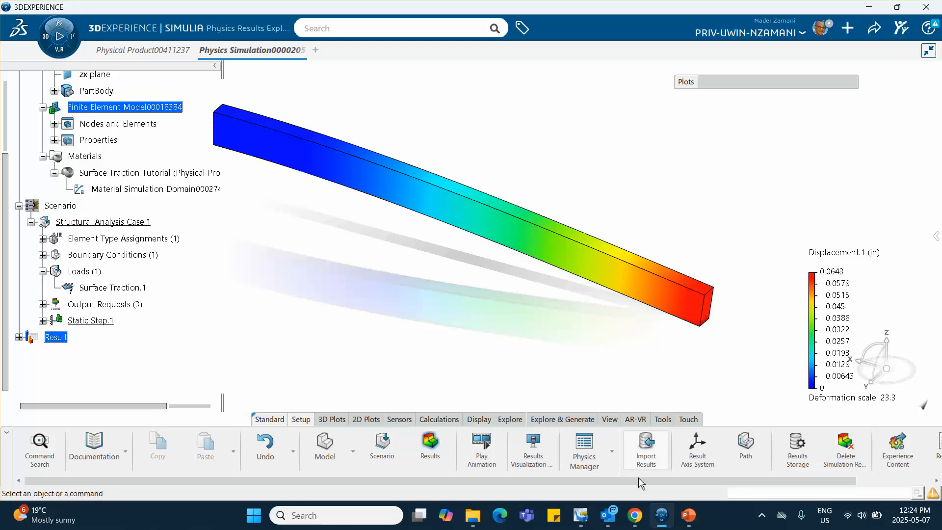
- Switch to PowerPoint to examine the theoretical maximum deflection on slide 4, and return to the displacement results
mouse_move(692, 522)
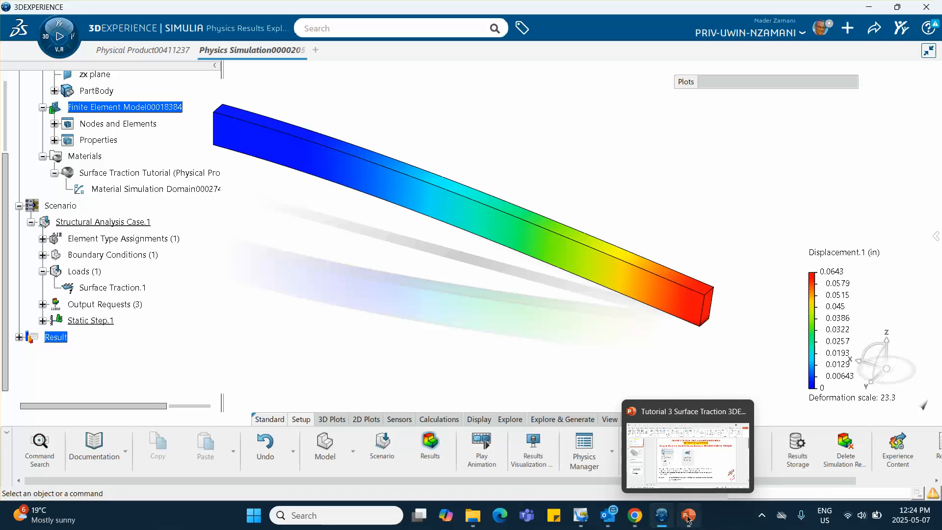
left_click(688, 519)
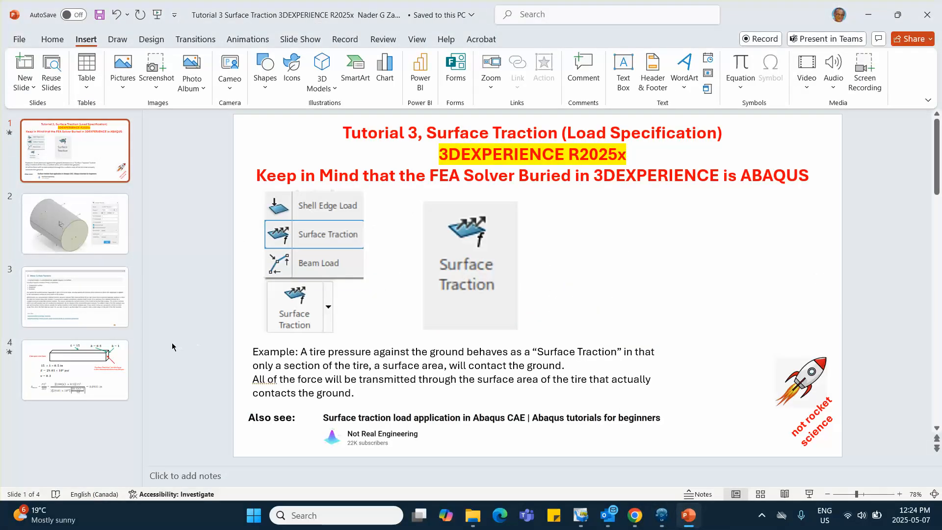
left_click(84, 353)
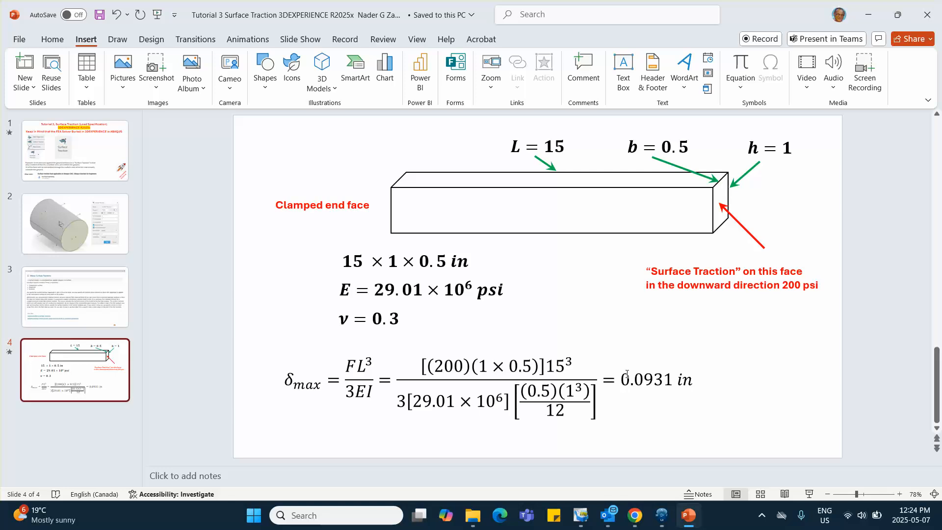
left_click(865, 17)
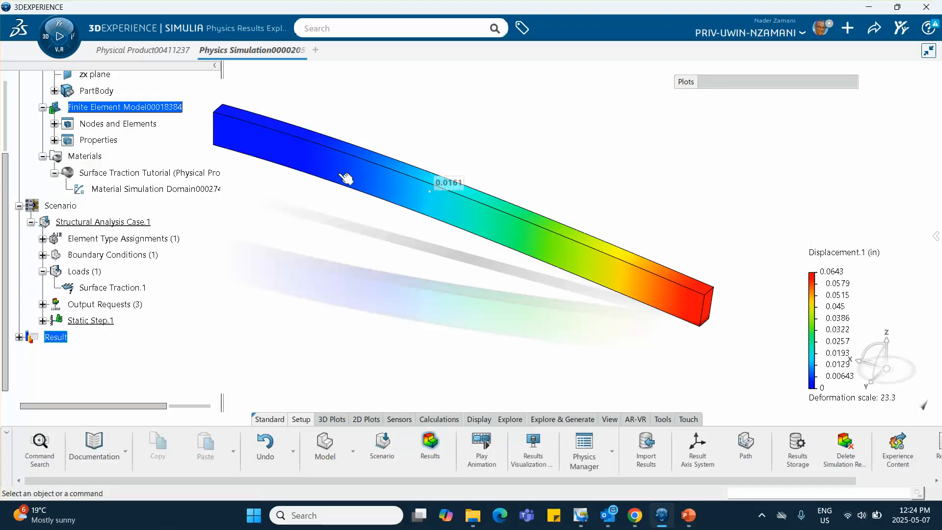
- Change the beam's tetrahedron mesh to quadratic element order, keeping midside nodes on geometry
scroll(115, 199, "up", 1)
scroll(116, 198, "up", 1)
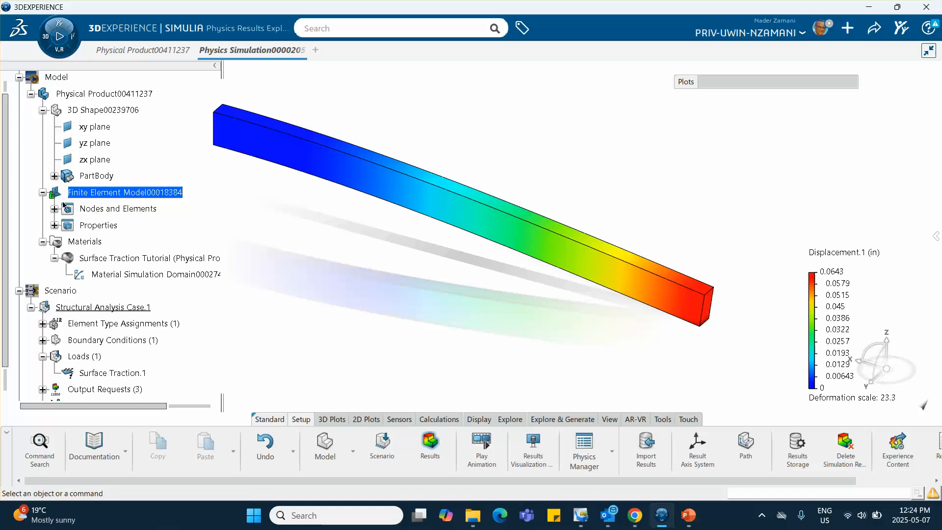
left_click(54, 208)
left_click(127, 226)
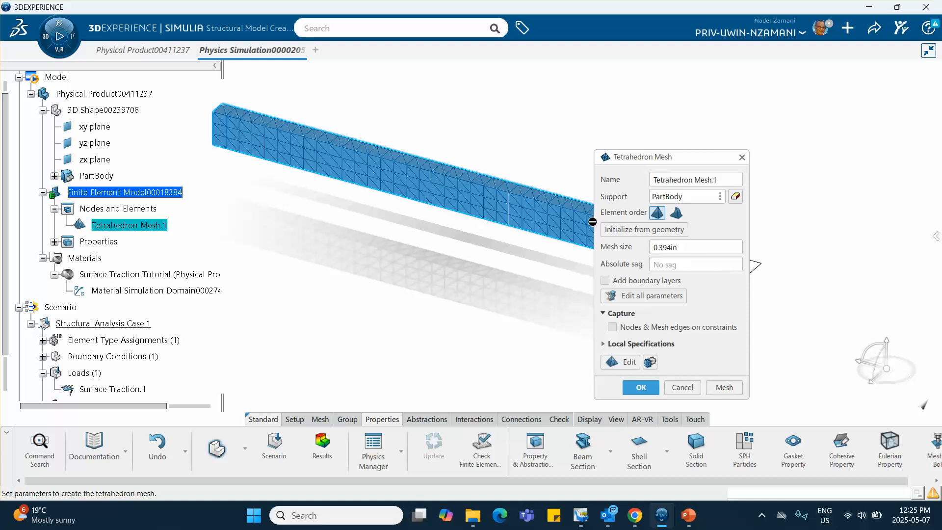
left_click(676, 212)
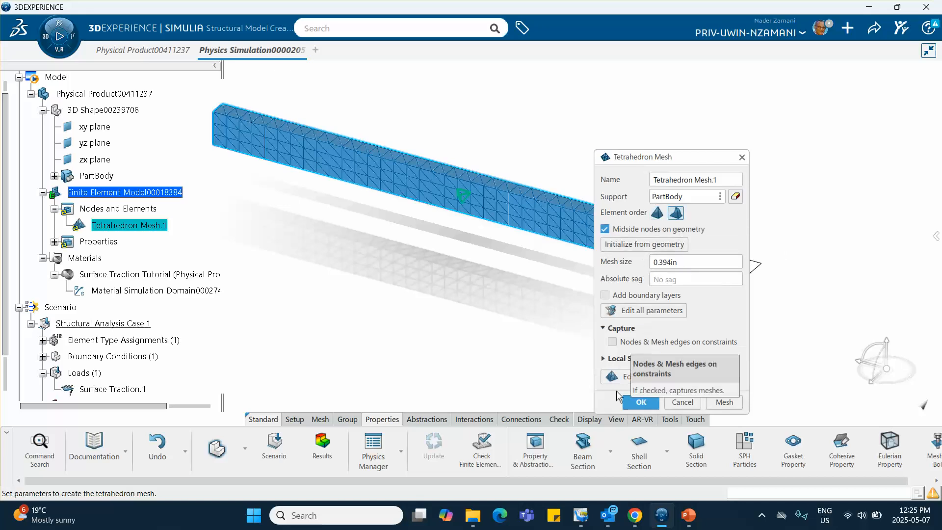
left_click(641, 402)
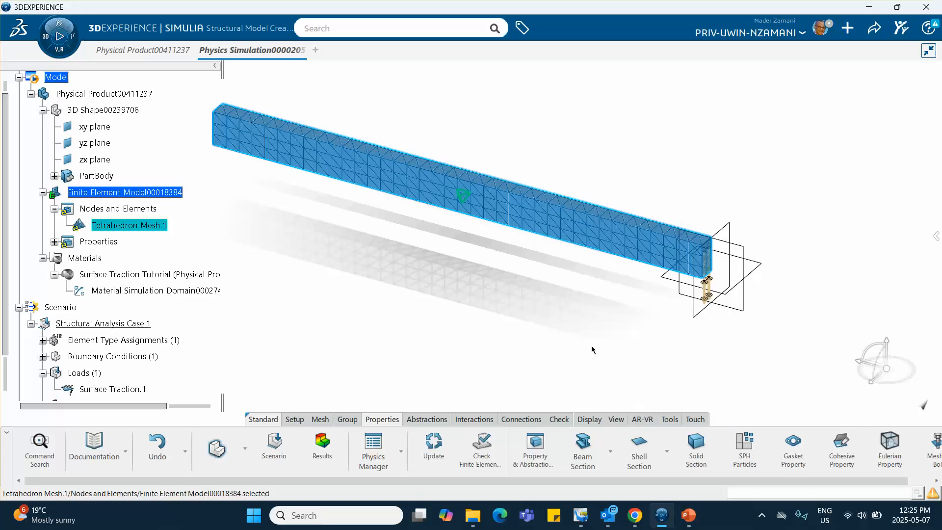
- Rerun the structural analysis case with the quadratic mesh, local interactive on 4 cores, overwriting the previous results, and dismiss the simulation status
scroll(147, 280, "down", 2)
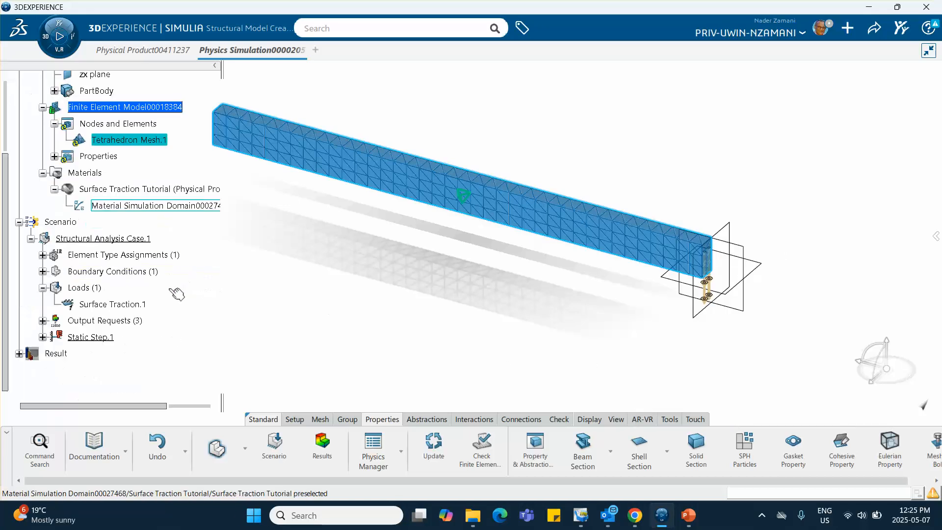
left_click(103, 238)
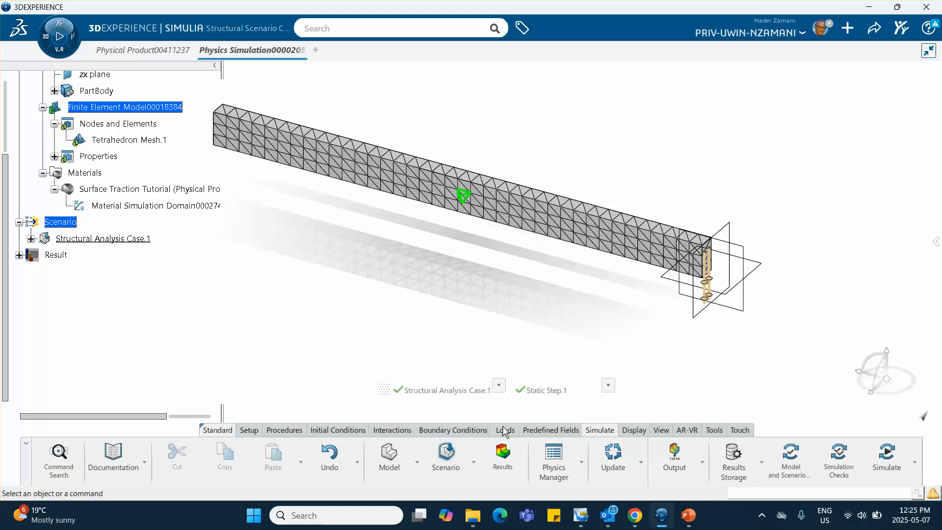
left_click(887, 457)
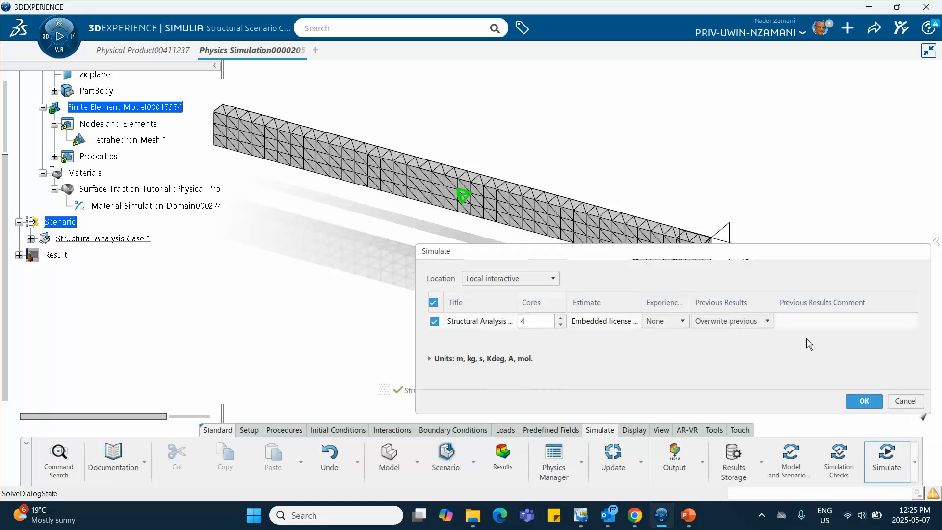
left_click(864, 401)
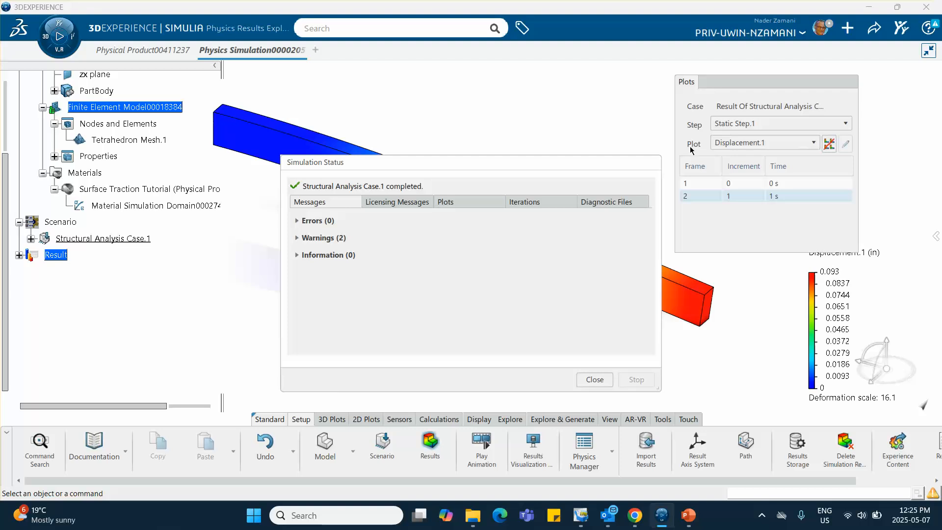
left_click(595, 380)
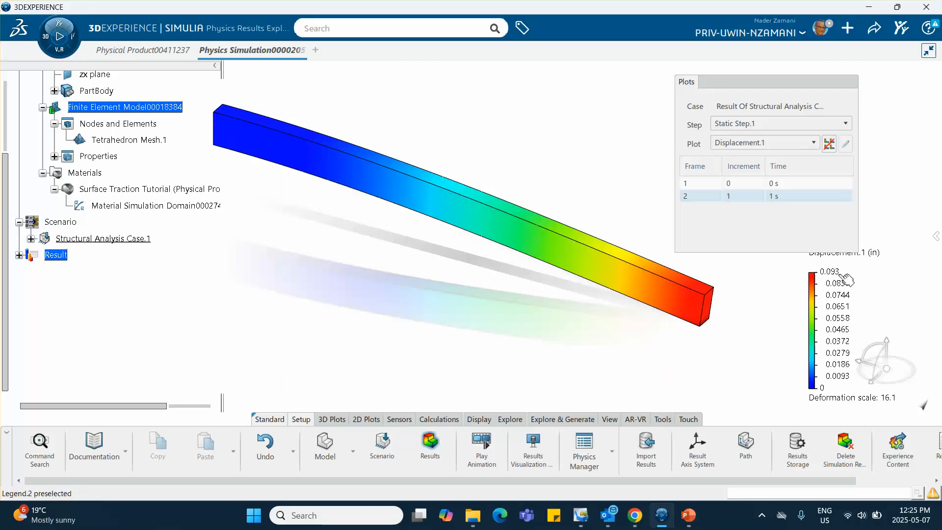
- Switch to PowerPoint to compare the theoretical deflection on slide 4, return to the 3DEXPERIENCE results, and collapse the plot controls
left_click(688, 515)
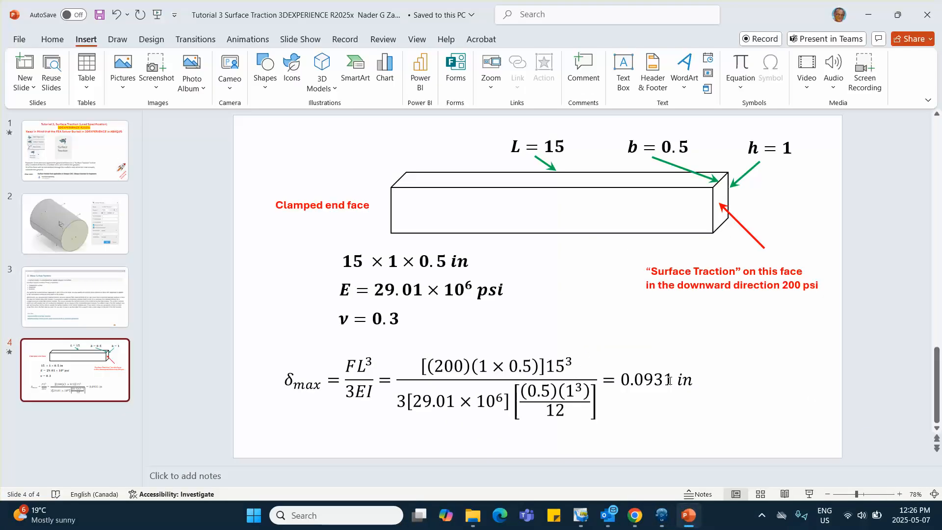
left_click(868, 15)
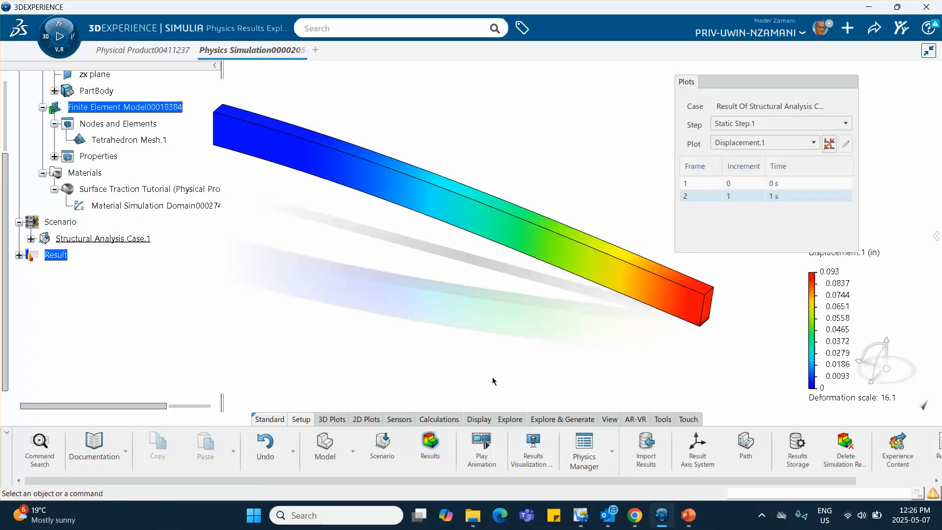
left_click(811, 83)
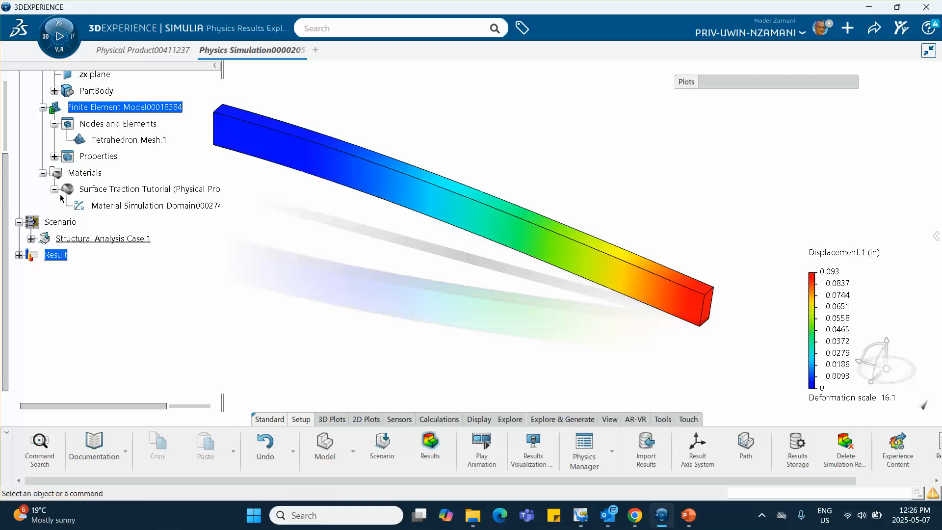
- Edit Surface Traction.1 on the beam's end face, setting the Y component to 1 and turning off Follower load
left_click(30, 239)
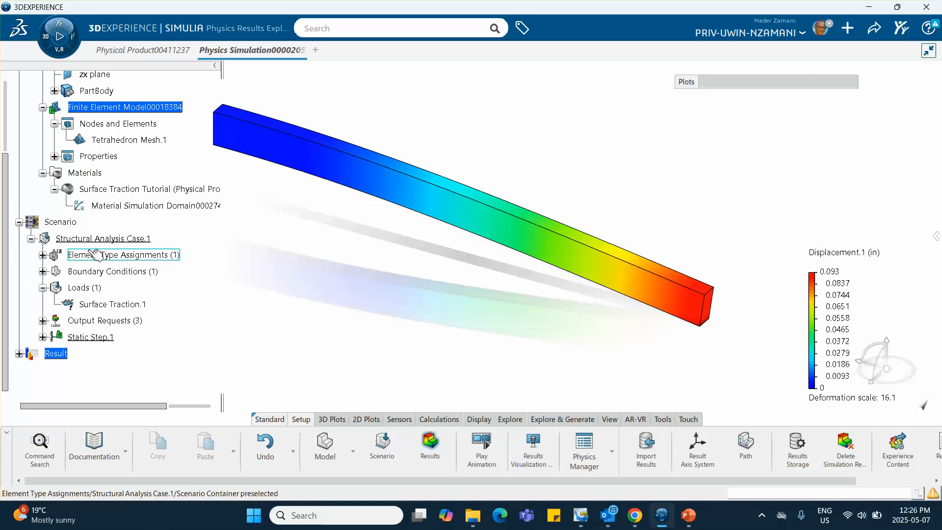
left_click(104, 303)
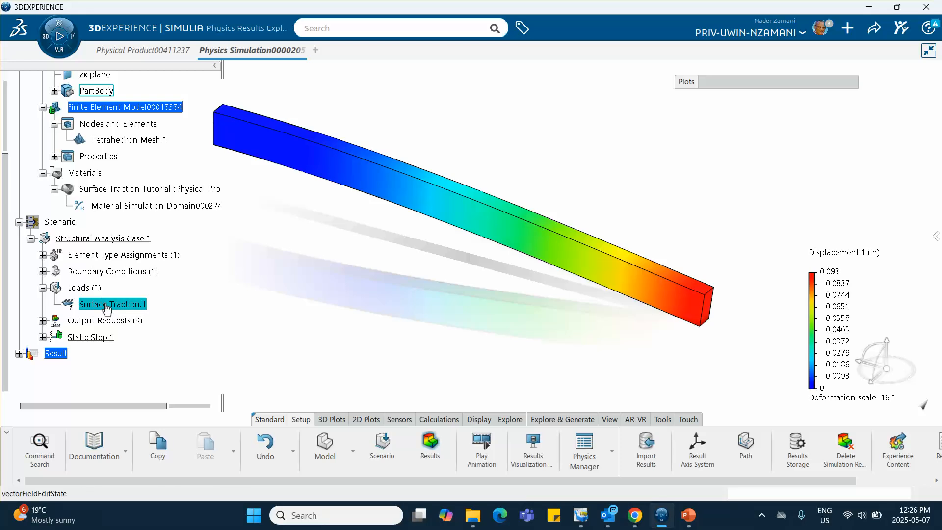
double_click(104, 304)
left_click_drag(708, 116, 806, 118)
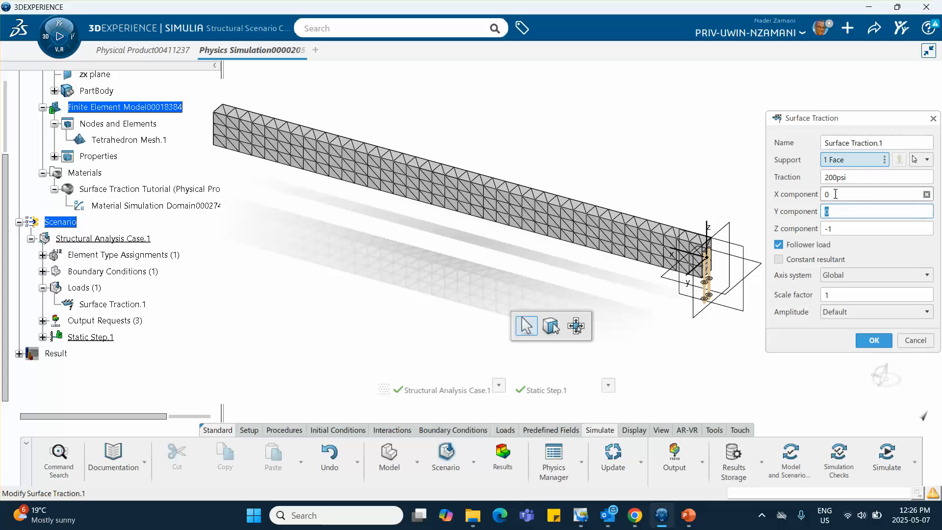
type("1")
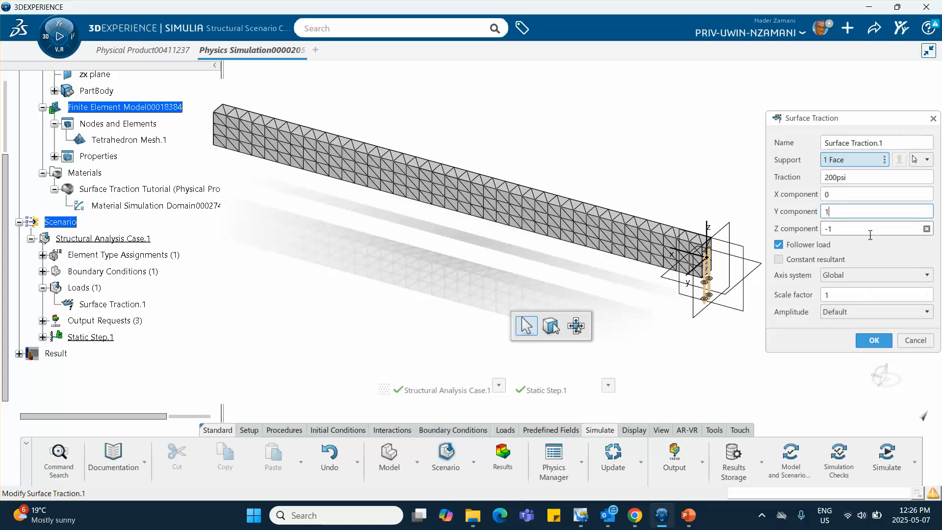
left_click(872, 249)
middle_click_drag(705, 300, 418, 251)
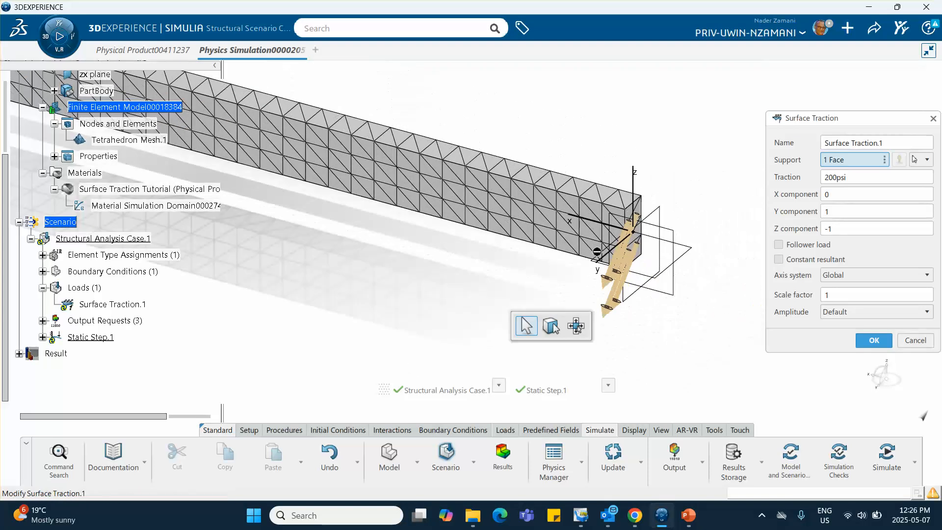
- Set the surface traction's Y component to 0 and its X component to 1
double_click(832, 213)
type("0")
double_click(839, 192)
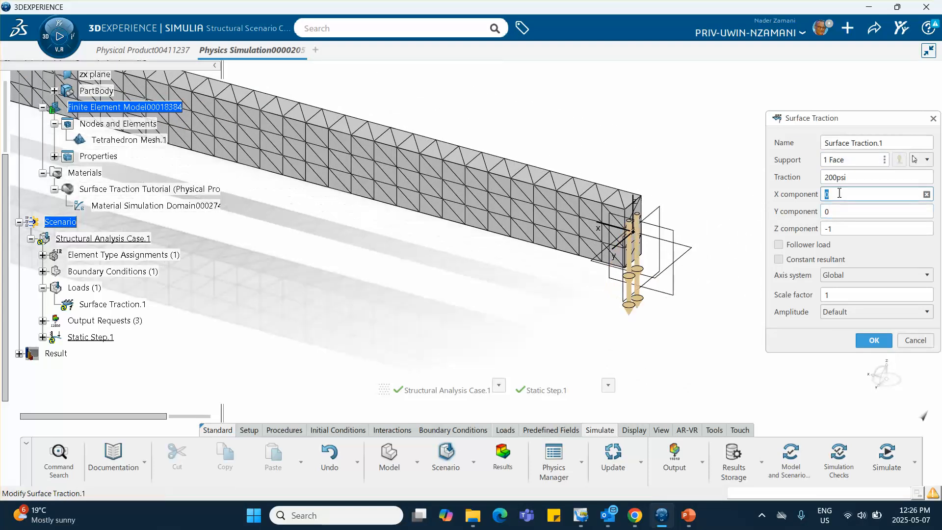
type("1")
double_click(830, 211)
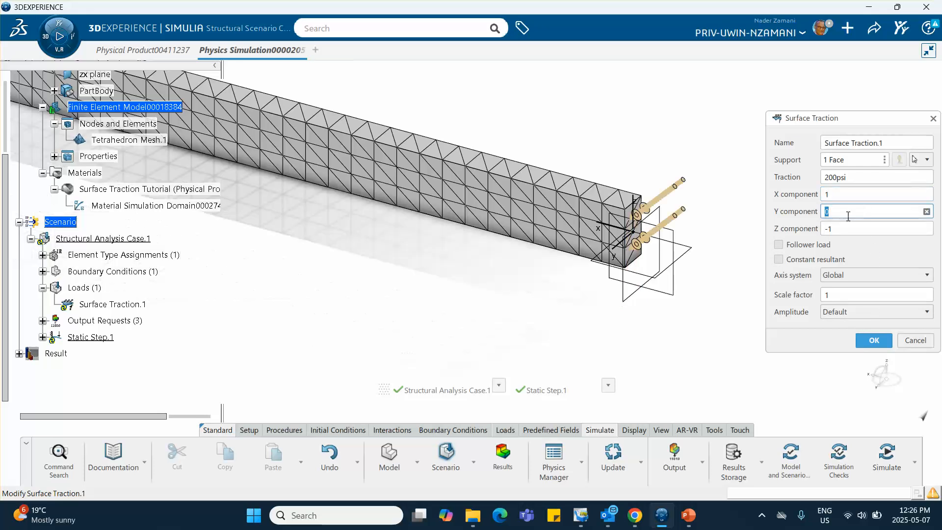
middle_click_drag(728, 249, 717, 171)
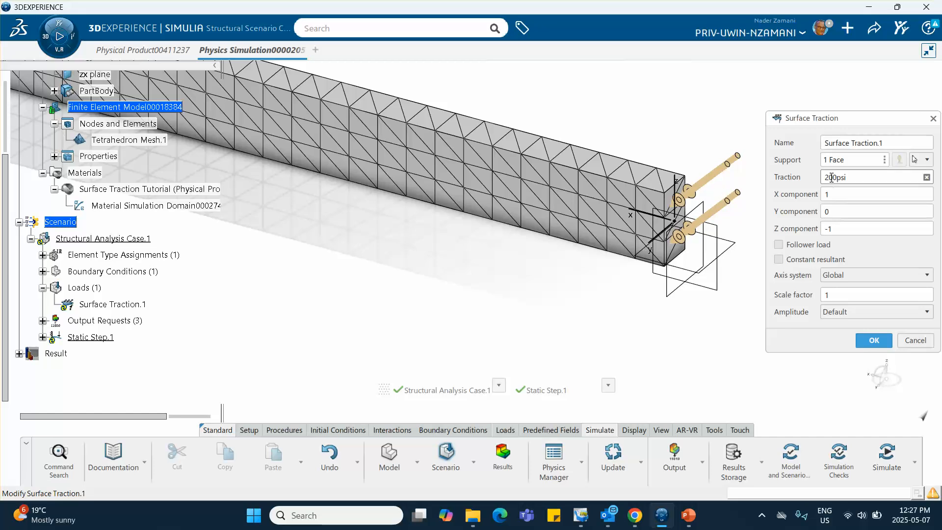
- Set the surface traction's X component to 0.5 and apply the edited load
left_click(832, 194)
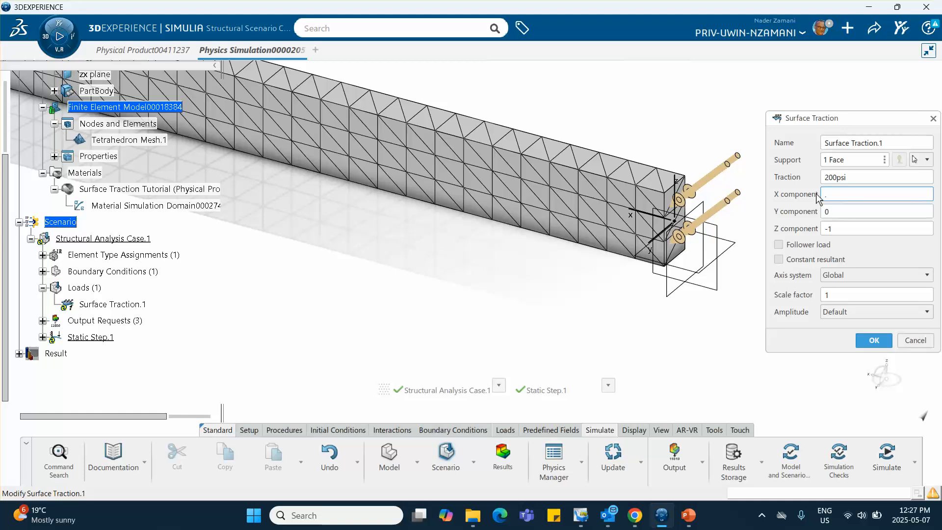
type(".5")
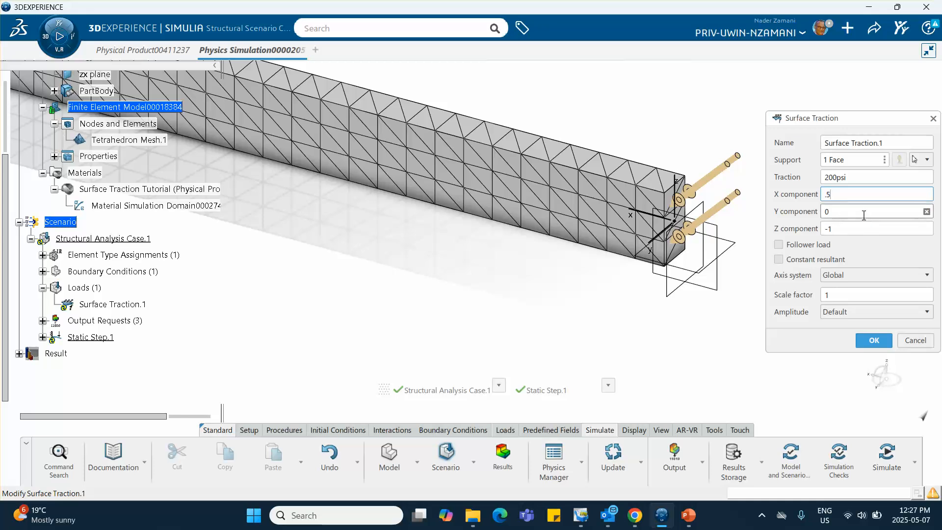
left_click(862, 251)
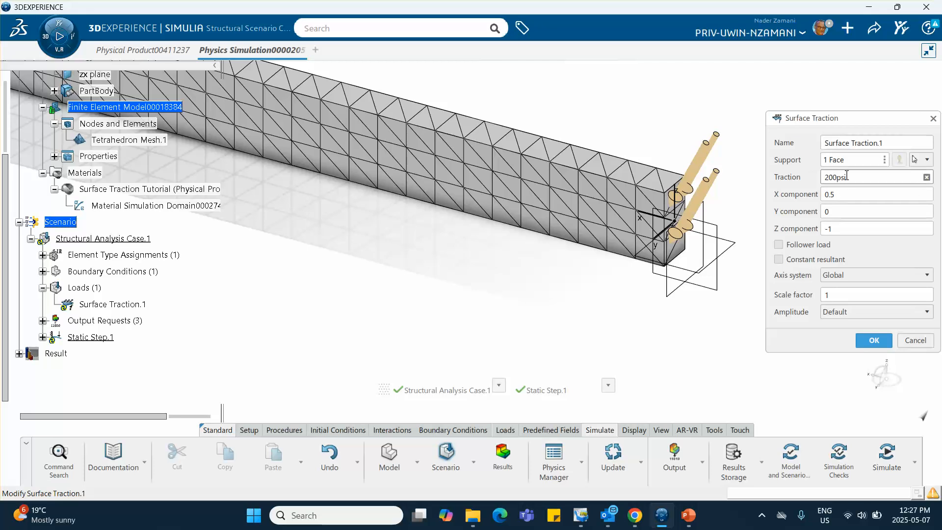
left_click(868, 343)
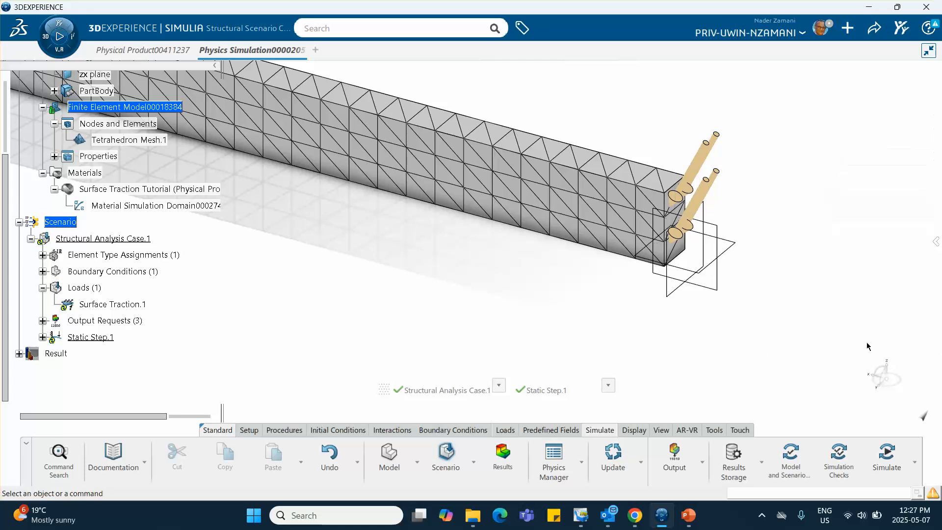
- Simulate the structural analysis case with the modified traction, local interactive on 4 cores, overwriting the previous results
left_click(886, 459)
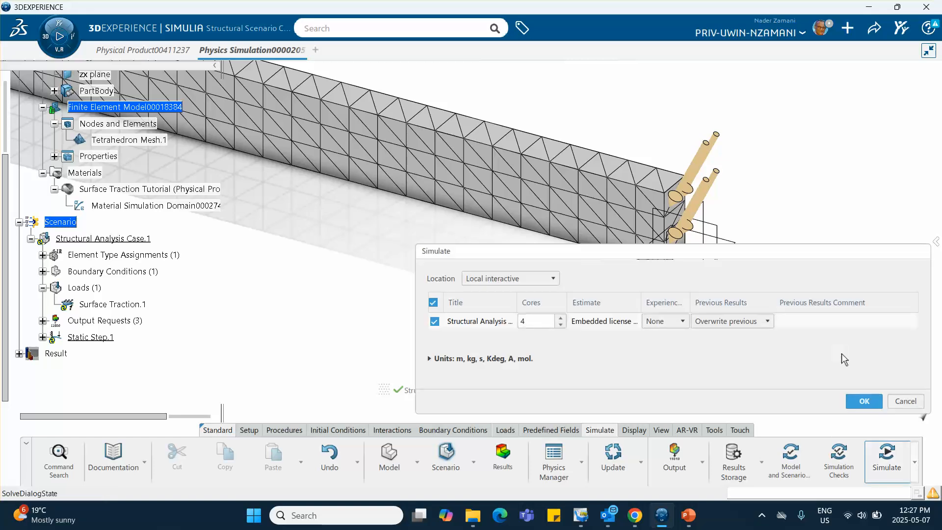
left_click(863, 401)
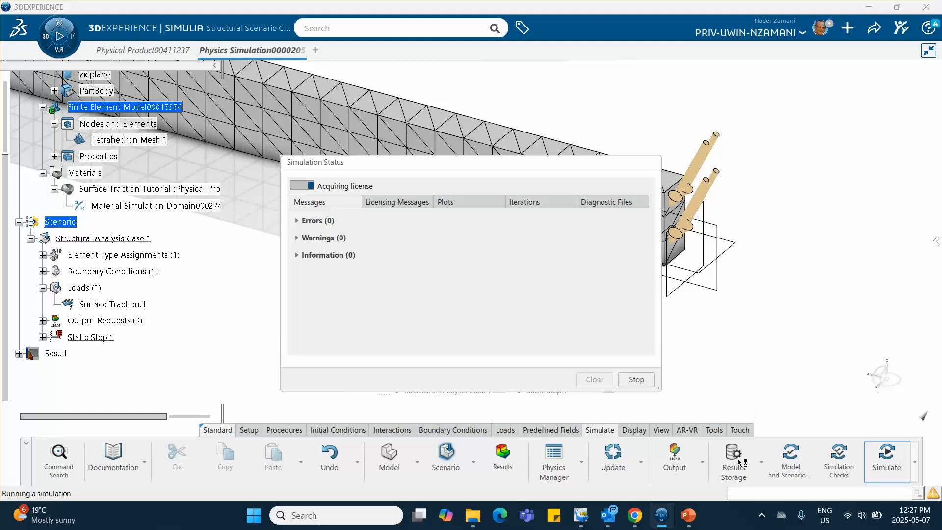
- Switch to PowerPoint to review the About Surface Tractions text on slide 3, and return to the simulation in 3DEXPERIENCE
left_click(637, 473)
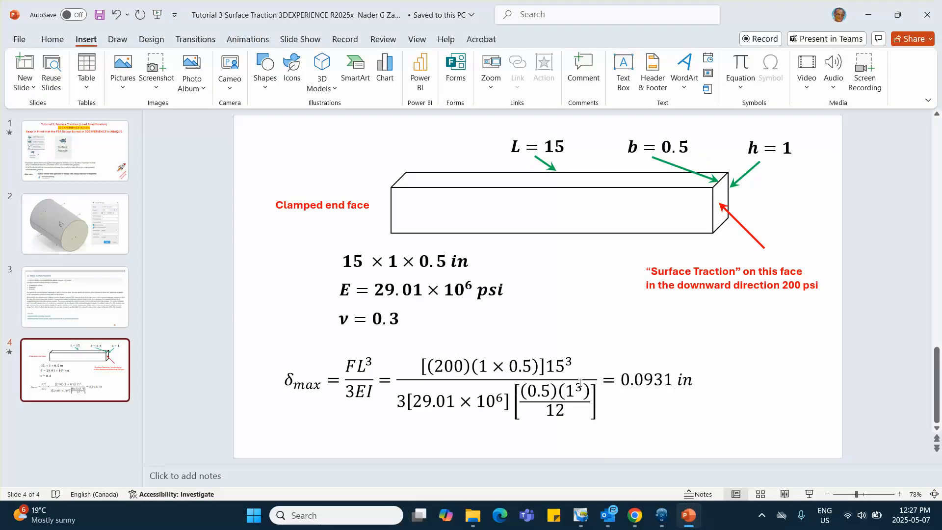
left_click(54, 317)
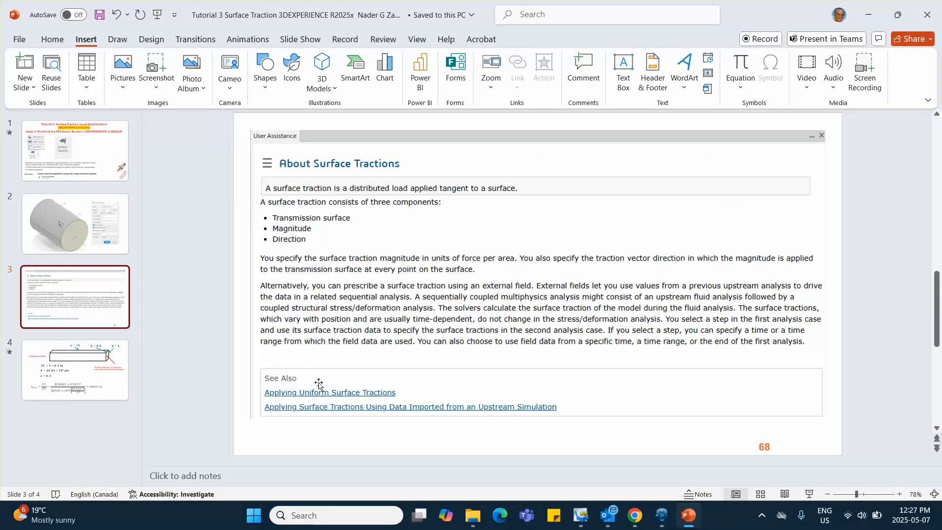
left_click(868, 14)
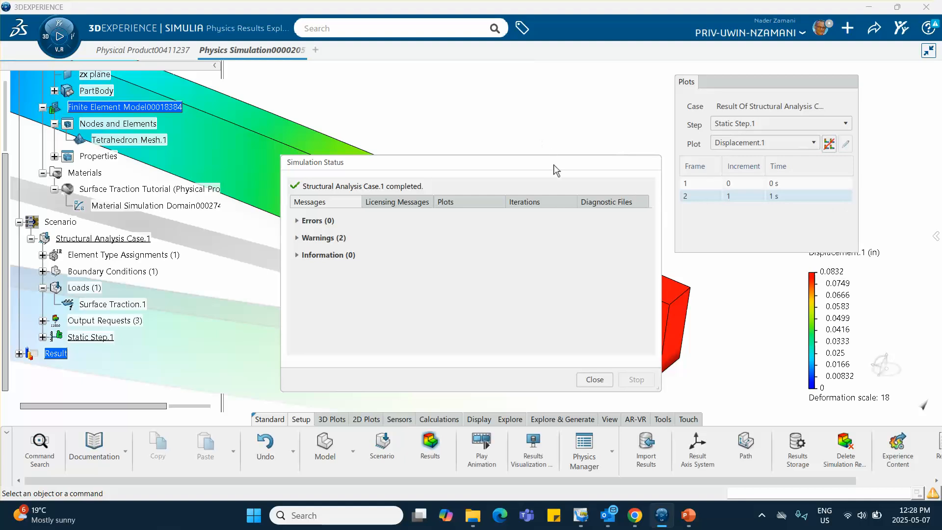
- Dismiss the simulation status and examine the Displacement.1 plot over the whole beam
left_click(595, 379)
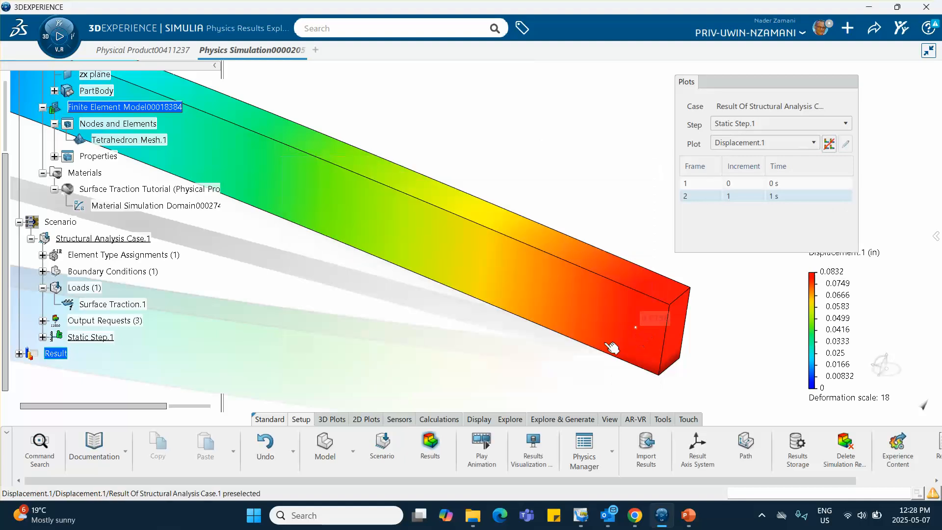
middle_click_drag(556, 203, 543, 279)
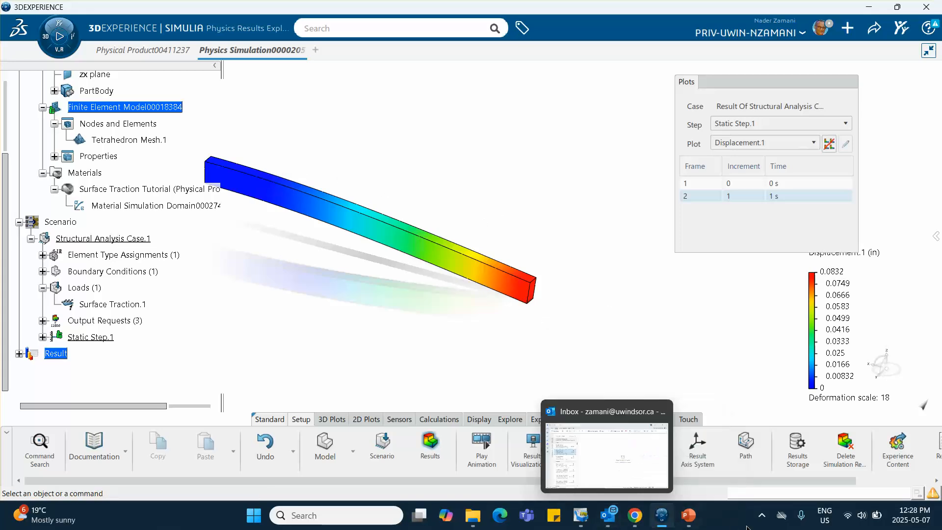
left_click(761, 515)
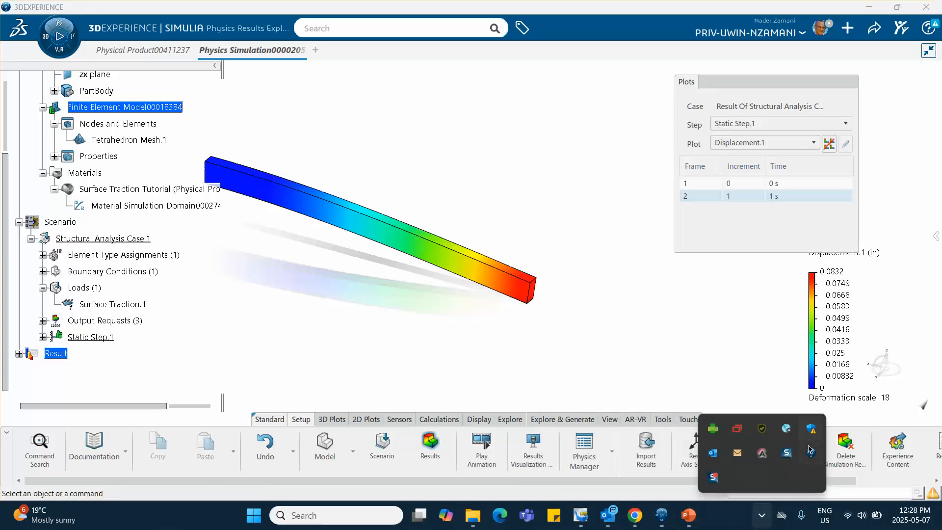